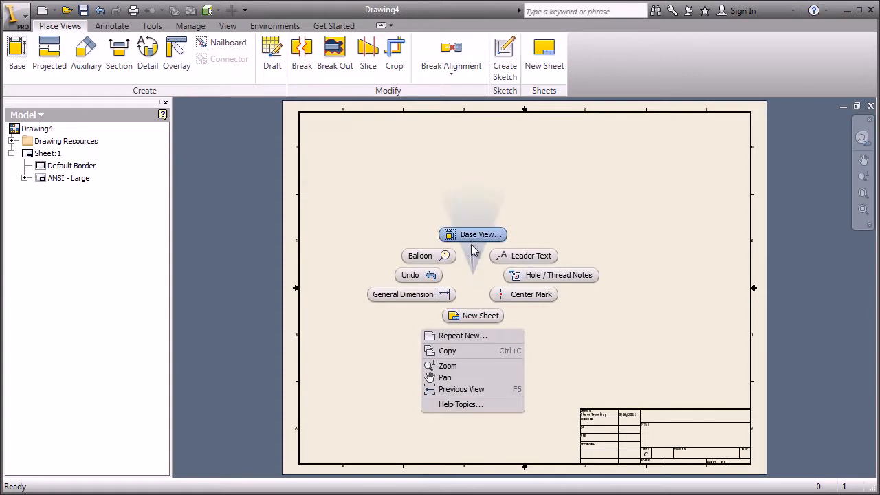
Start a base view and load 30 Degree Adapter.ipt from the Parts folder's Chapter 2 as its model.
{"action": "left_click", "coordinate": [473, 245]}
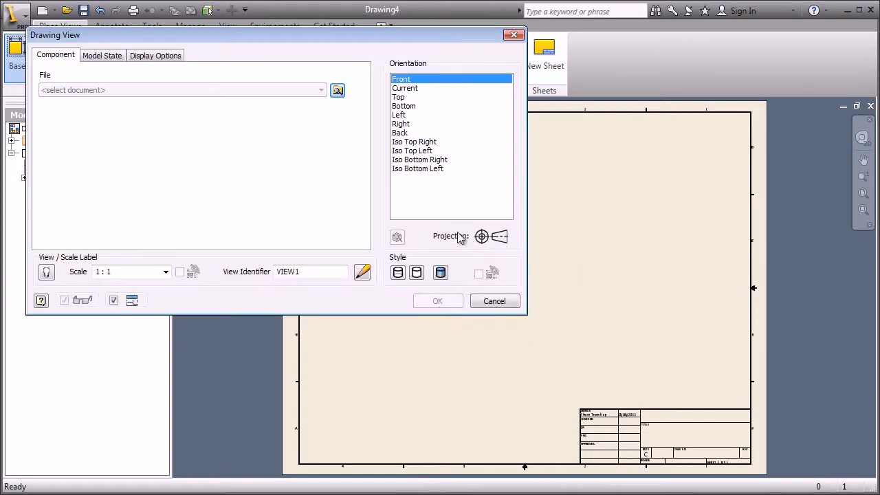
{"action": "left_click", "coordinate": [340, 94]}
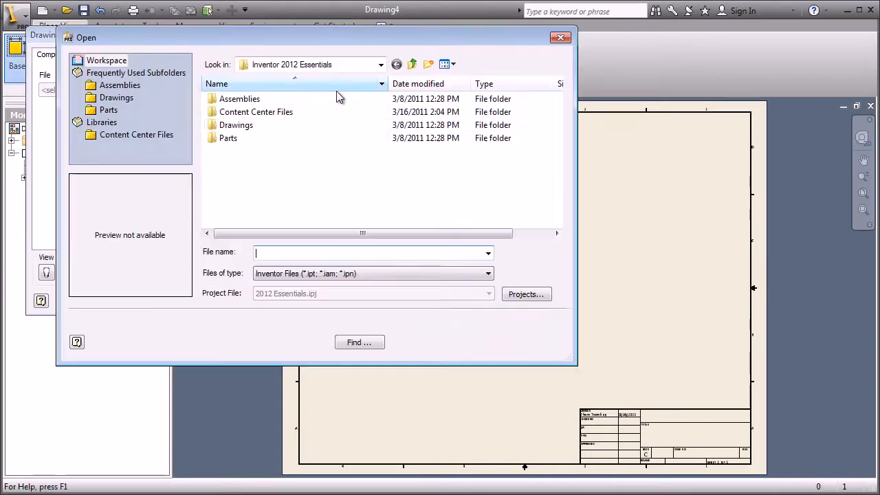
{"action": "left_click", "coordinate": [107, 111]}
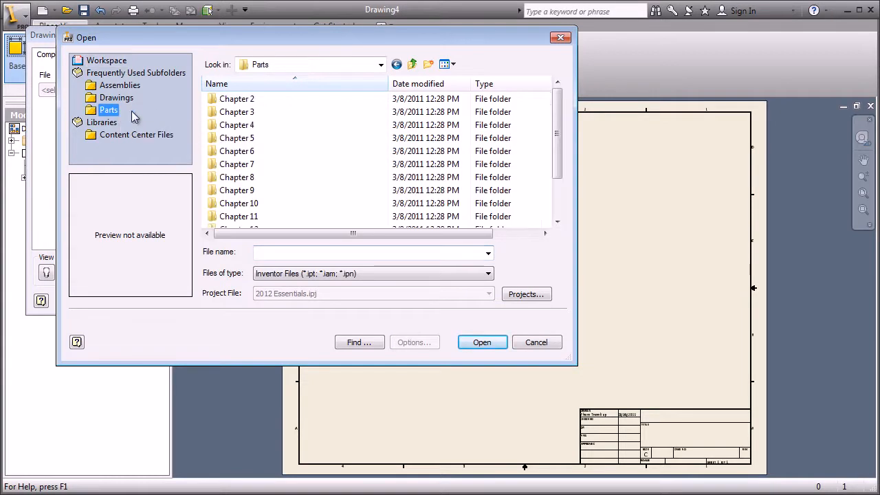
{"action": "double_click", "coordinate": [233, 100]}
{"action": "left_click", "coordinate": [255, 114]}
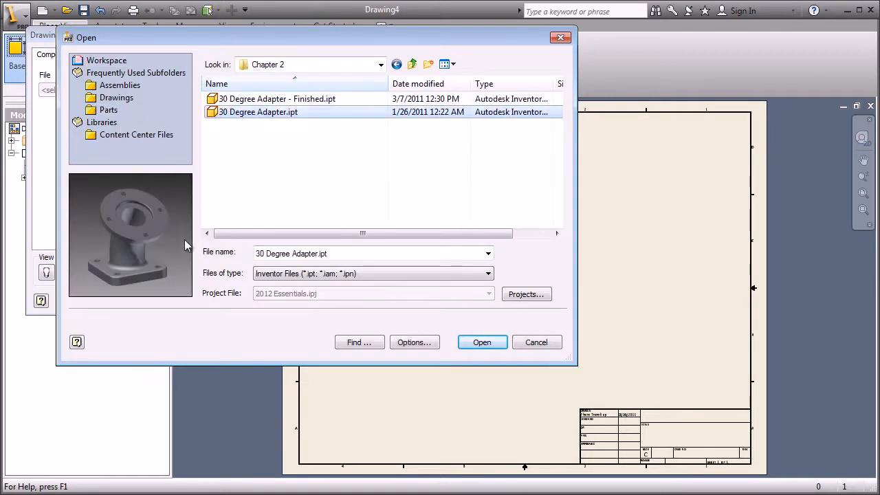
{"action": "left_click", "coordinate": [481, 343]}
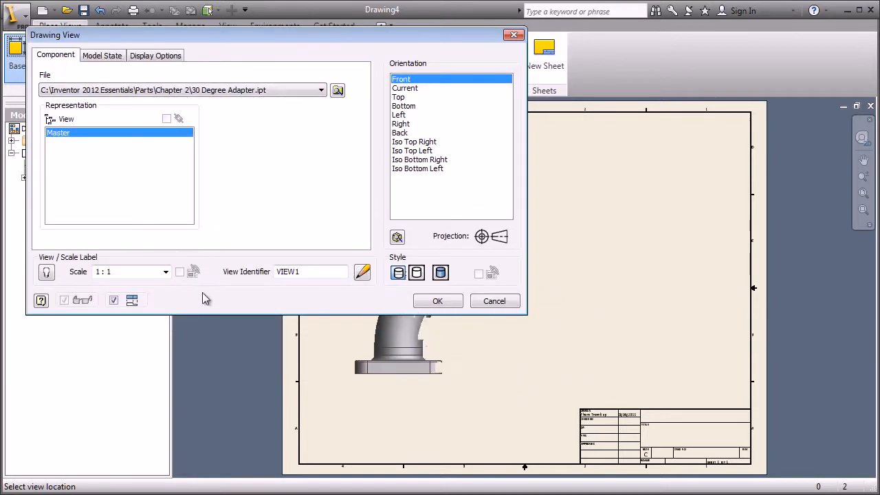
Set the base view scale to .7 and place the front view on the sheet, left of and below its centre.
{"action": "left_click_drag", "start_coordinate": [145, 273], "coordinate": [81, 271]}
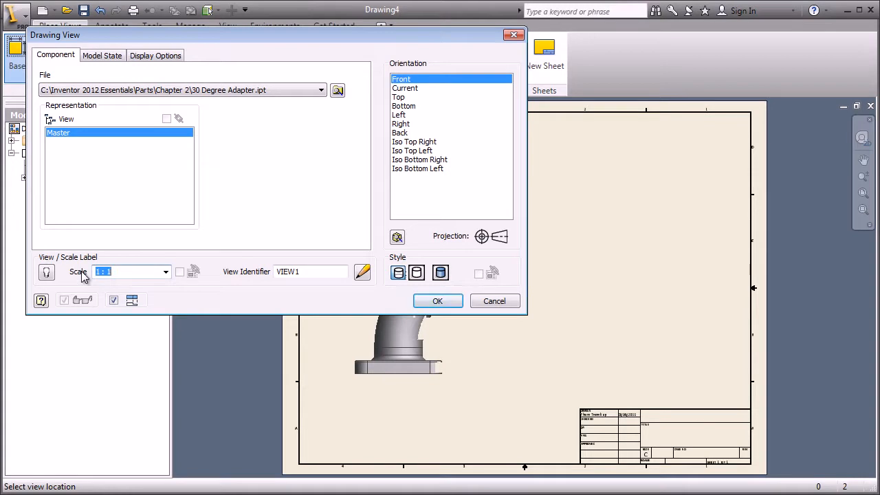
{"action": "type", "text": ".7"}
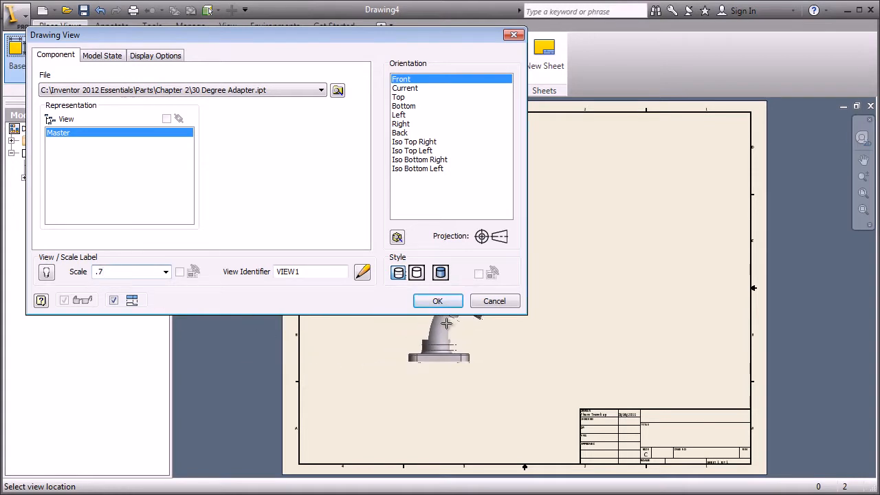
{"action": "left_click", "coordinate": [437, 321]}
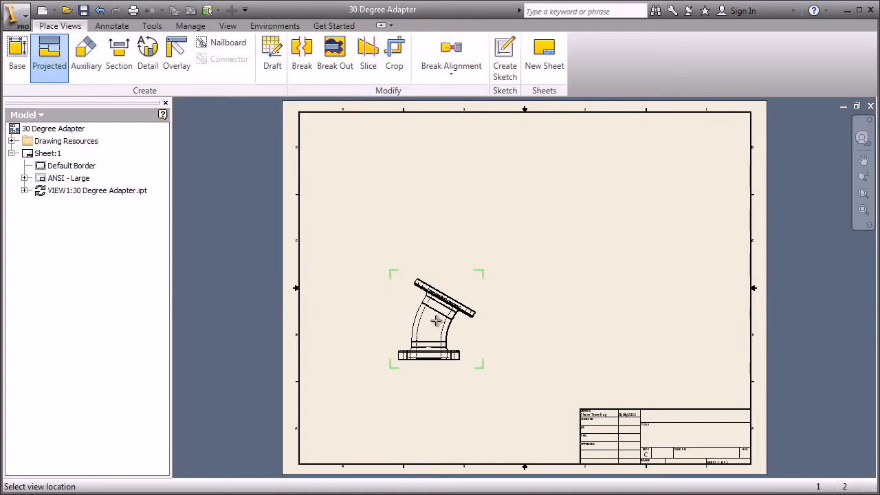
Create projected views below and to the right of the base view, plus an isometric in the sheet's upper-right corner.
{"action": "left_click", "coordinate": [435, 411]}
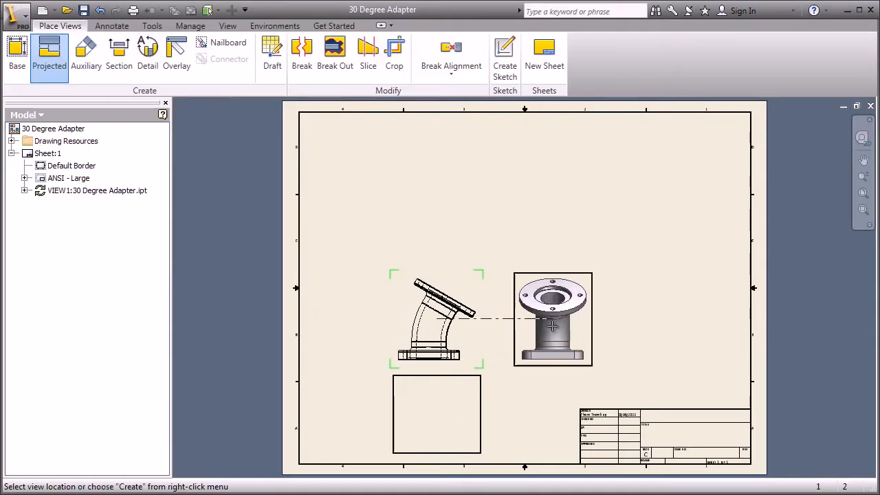
{"action": "left_click", "coordinate": [552, 327]}
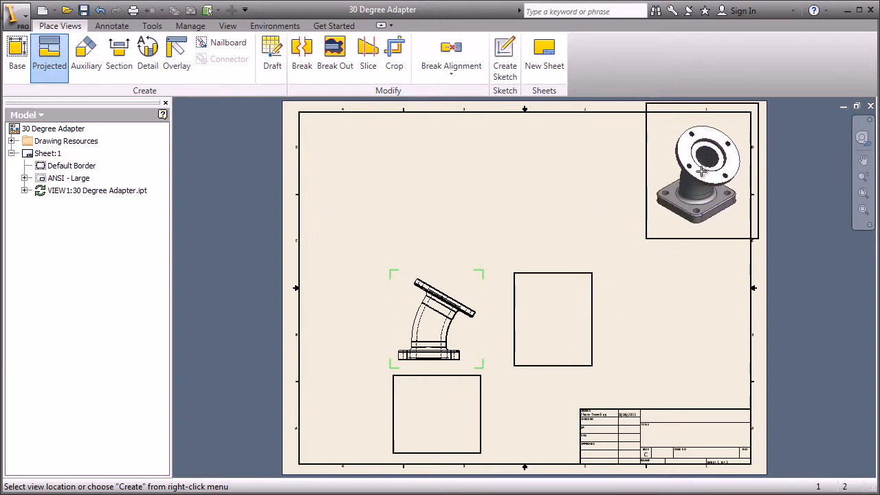
{"action": "right_click", "coordinate": [701, 170]}
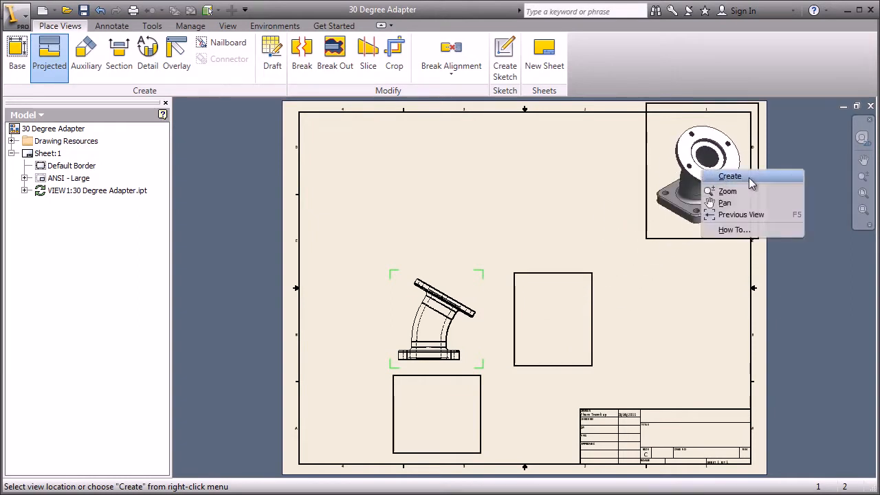
{"action": "left_click", "coordinate": [730, 177]}
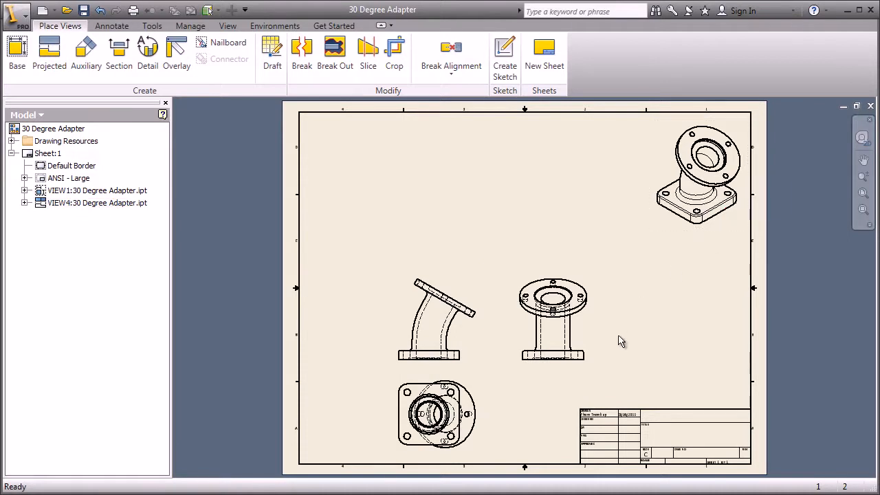
Start a section view from the right-hand projected view and draw a vertical section line through its centre, extending past both ends.
{"action": "scroll", "coordinate": [619, 338], "scroll_direction": "up", "scroll_amount": 5}
{"action": "key", "text": "F2"}
{"action": "left_click_drag", "start_coordinate": [646, 314], "coordinate": [614, 332]}
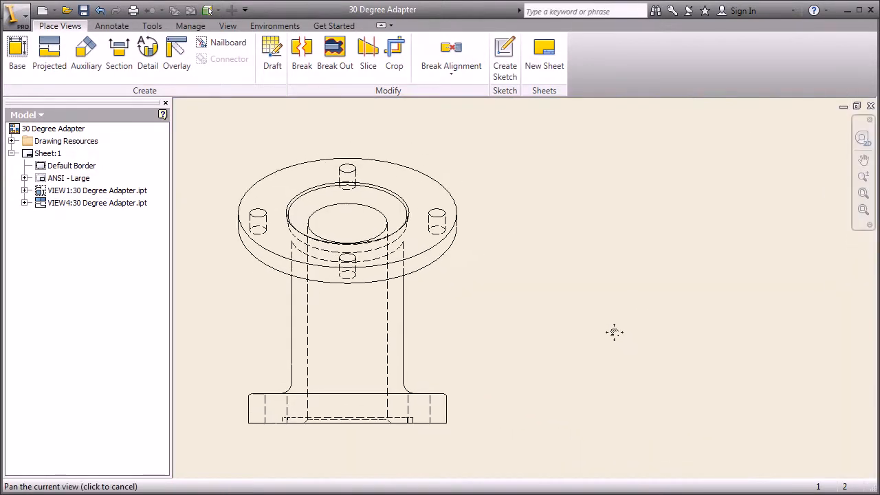
{"action": "right_click", "coordinate": [444, 301]}
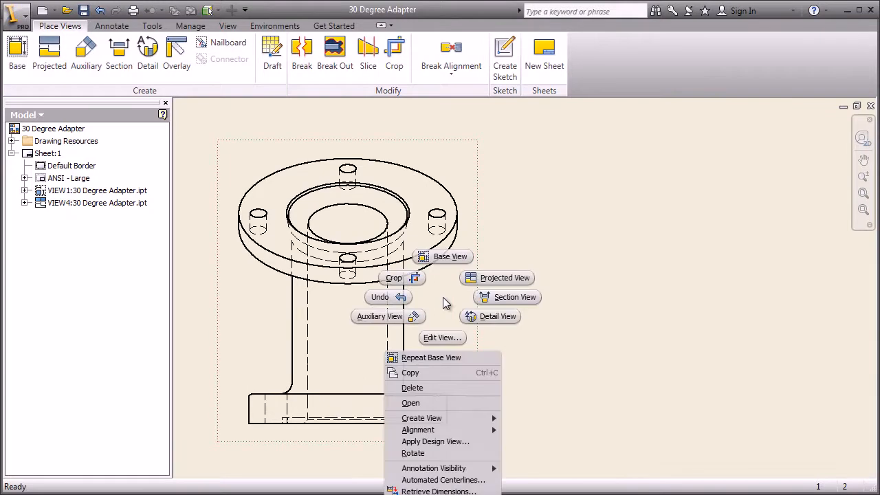
{"action": "left_click", "coordinate": [499, 299]}
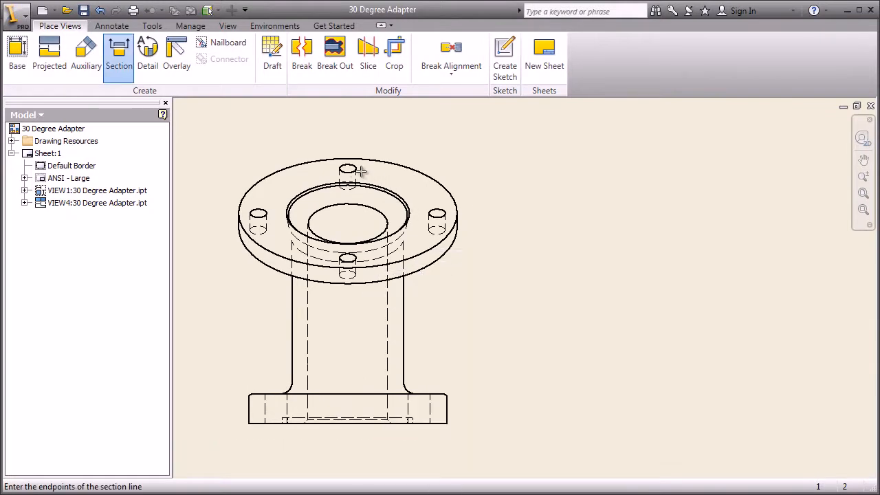
{"action": "left_click", "coordinate": [348, 130]}
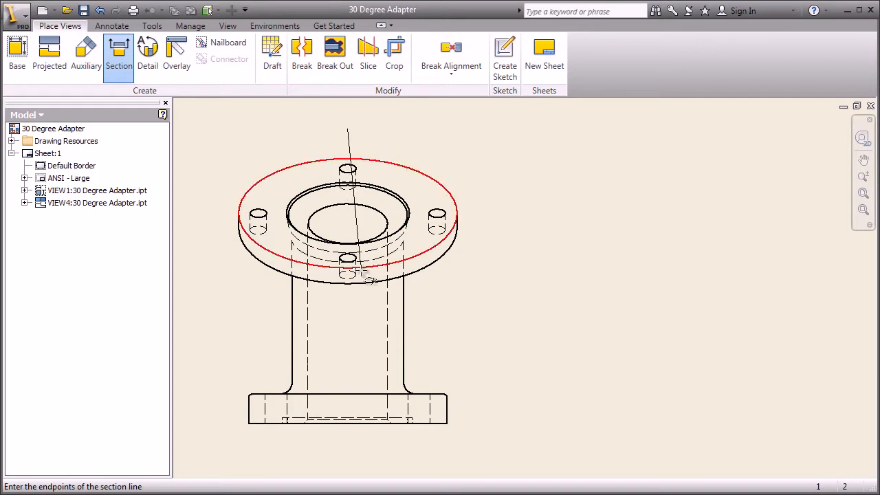
{"action": "left_click", "coordinate": [345, 455]}
Finish the section line and place the full section view A to the right of its parent view at scale .7.
{"action": "right_click", "coordinate": [383, 455]}
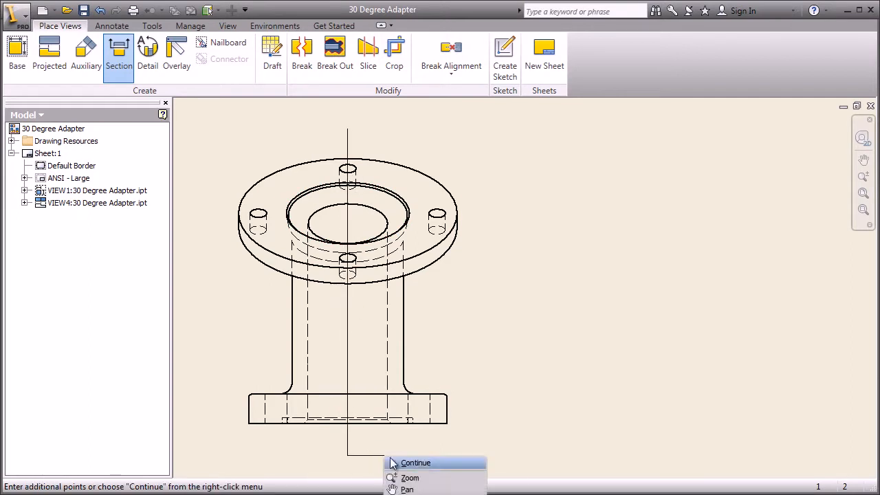
{"action": "left_click", "coordinate": [415, 463]}
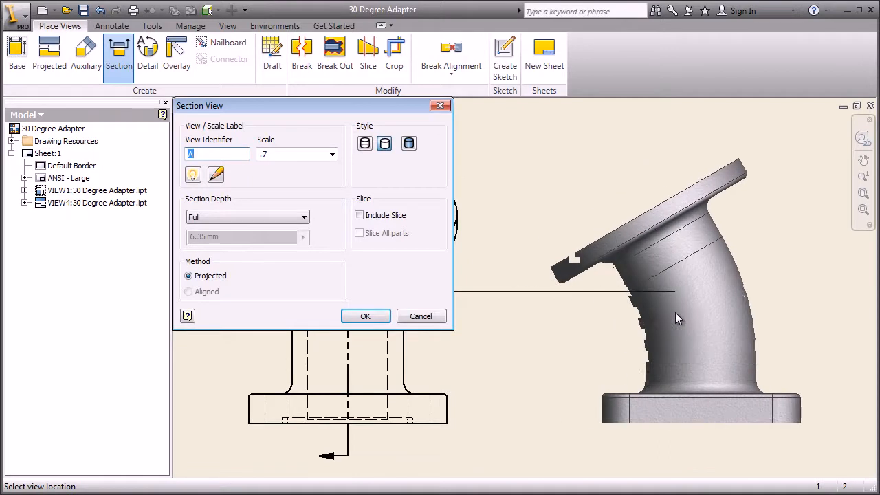
{"action": "left_click", "coordinate": [675, 312]}
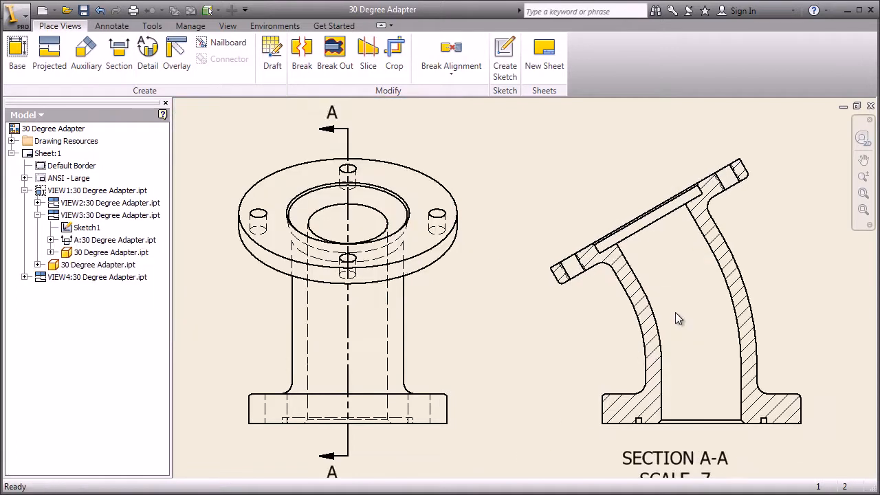
Create an auxiliary view of the base view from the slanted flange edge and place it above and to the right.
{"action": "scroll", "coordinate": [262, 187], "scroll_direction": "down", "scroll_amount": 1}
{"action": "scroll", "coordinate": [260, 187], "scroll_direction": "up", "scroll_amount": 5}
{"action": "mouse_move", "coordinate": [240, 184]}
{"action": "middle_mouse_down"}
{"action": "mouse_move", "coordinate": [566, 287]}
{"action": "mouse_move", "coordinate": [579, 306]}
{"action": "mouse_move", "coordinate": [556, 298]}
{"action": "middle_mouse_up"}
{"action": "right_click", "coordinate": [422, 289]}
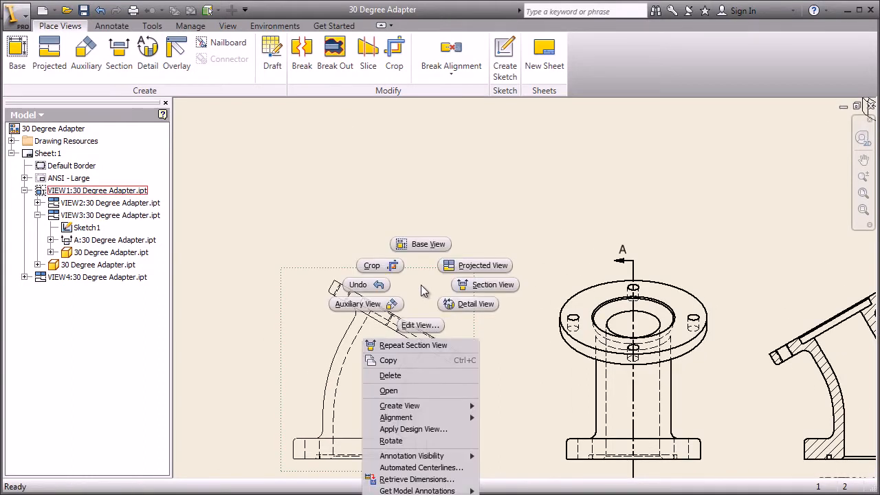
{"action": "left_click", "coordinate": [391, 305]}
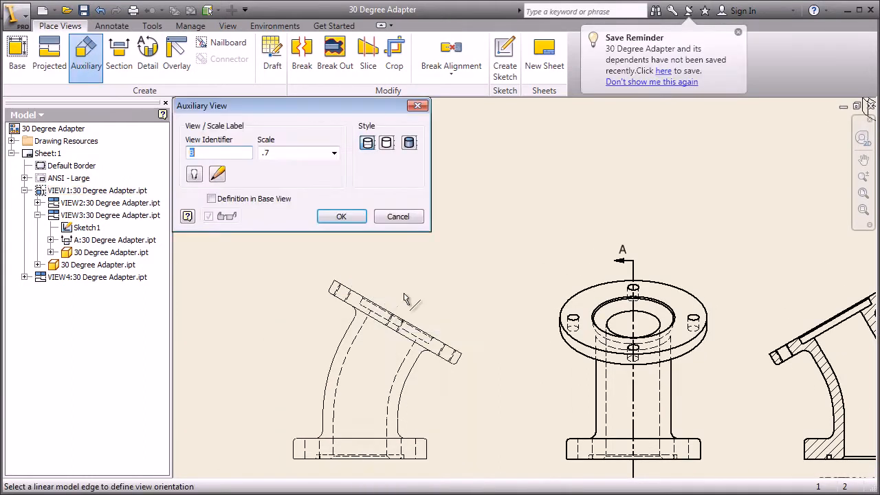
{"action": "left_click", "coordinate": [388, 315]}
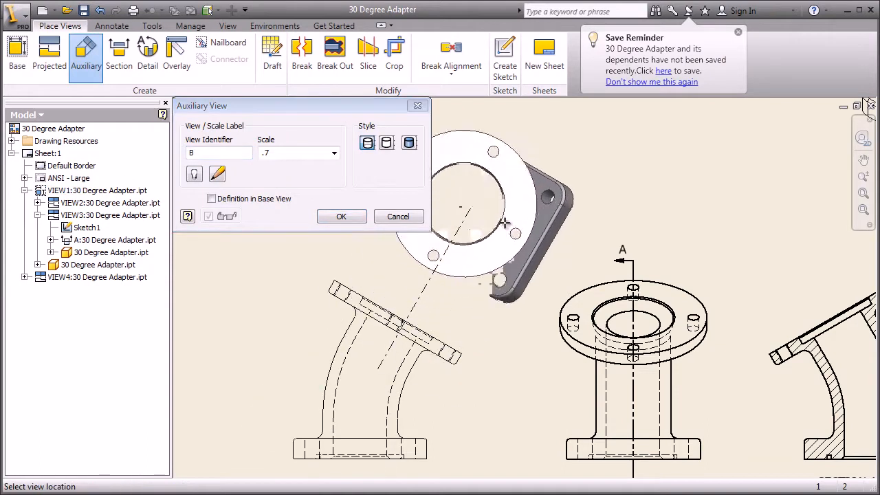
{"action": "left_click", "coordinate": [531, 199]}
Start a detail view of section A-A with a rectangular fence and a scale of 2.
{"action": "mouse_move", "coordinate": [742, 359]}
{"action": "middle_mouse_down"}
{"action": "mouse_move", "coordinate": [465, 308]}
{"action": "mouse_move", "coordinate": [412, 320]}
{"action": "middle_mouse_up"}
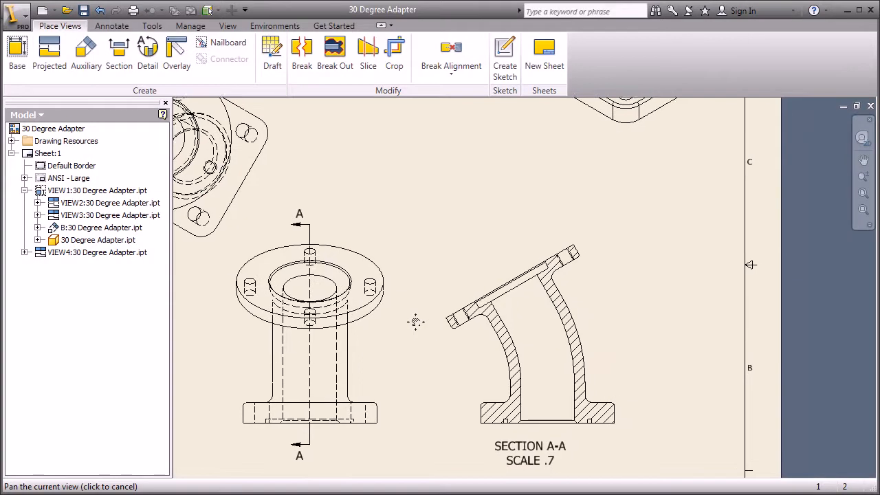
{"action": "right_click", "coordinate": [542, 337]}
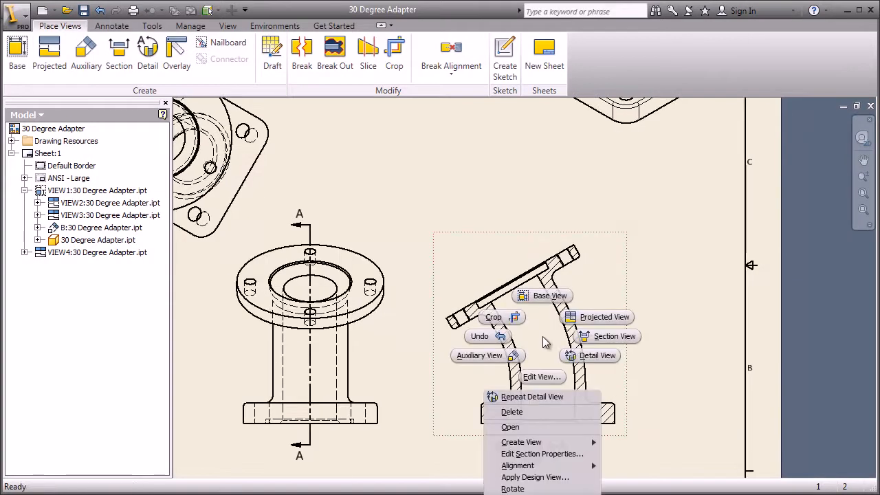
{"action": "left_click", "coordinate": [590, 357]}
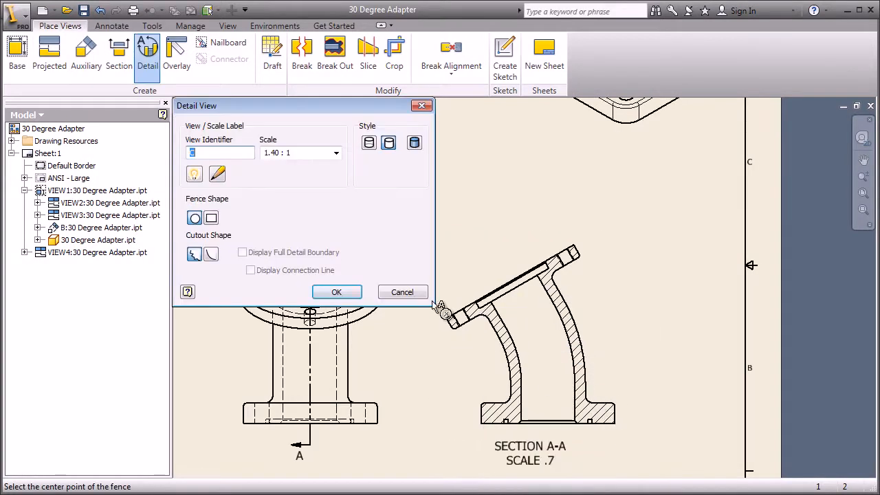
{"action": "left_click", "coordinate": [211, 218]}
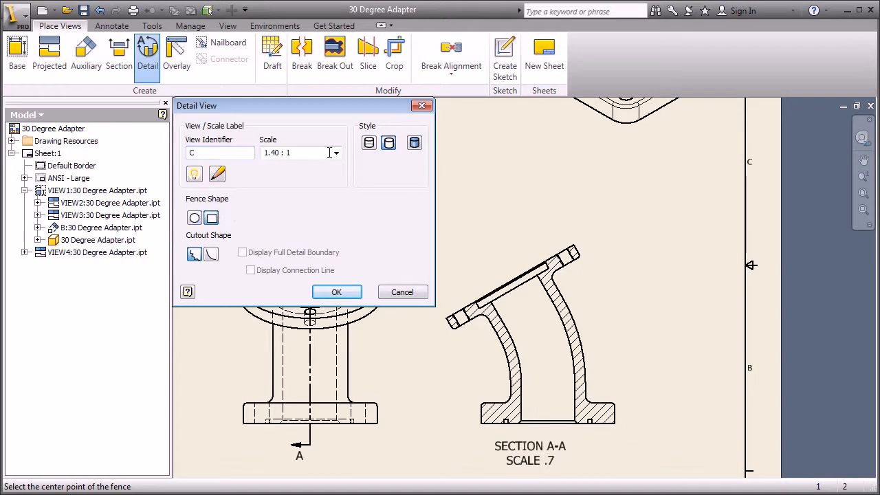
{"action": "left_click", "coordinate": [296, 152]}
{"action": "type", "text": "2"}
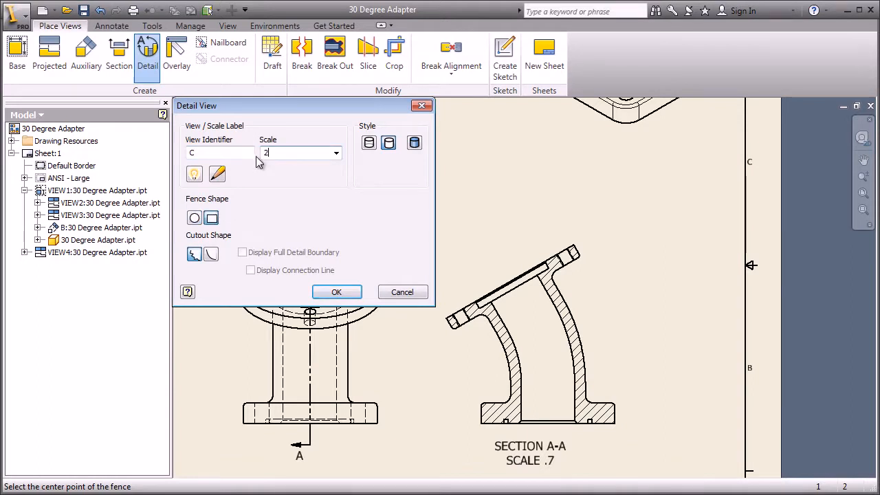
Fence the lower-right base flange of section A-A and place the detail view above the section.
{"action": "left_click", "coordinate": [590, 409]}
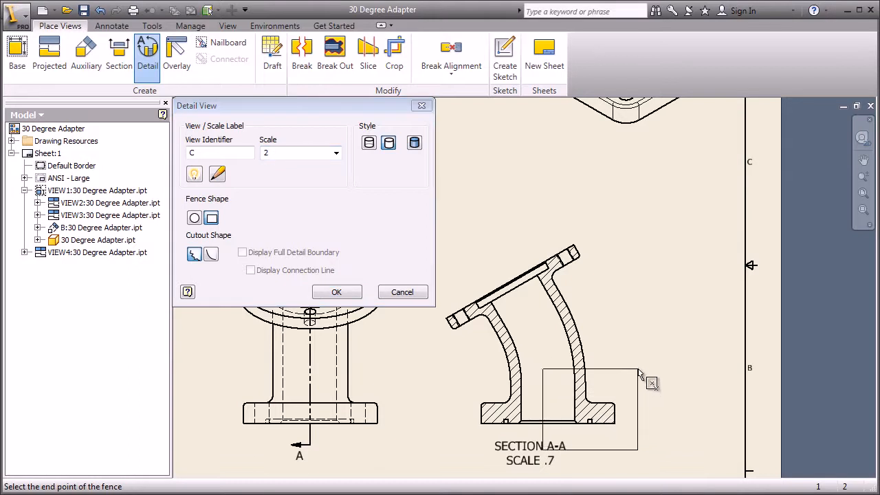
{"action": "left_click", "coordinate": [639, 380]}
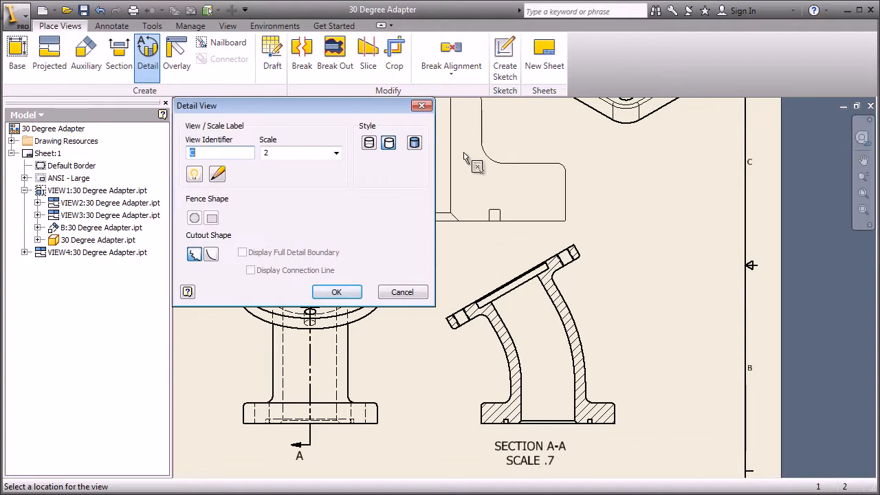
{"action": "left_click", "coordinate": [465, 158]}
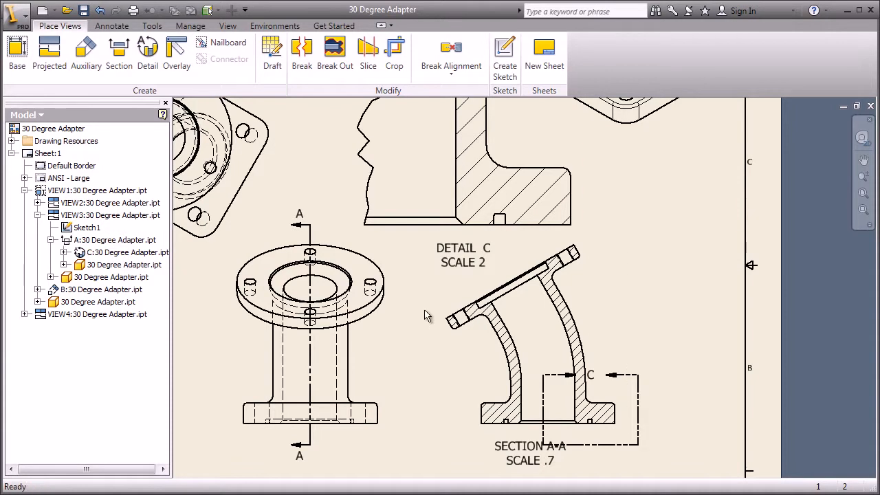
Move detail view C into the space between the bottom projected view and the title block.
{"action": "scroll", "coordinate": [410, 329], "scroll_direction": "down", "scroll_amount": 2}
{"action": "mouse_move", "coordinate": [413, 330]}
{"action": "middle_mouse_down"}
{"action": "mouse_move", "coordinate": [474, 250]}
{"action": "mouse_move", "coordinate": [477, 260]}
{"action": "mouse_move", "coordinate": [511, 268]}
{"action": "middle_mouse_up"}
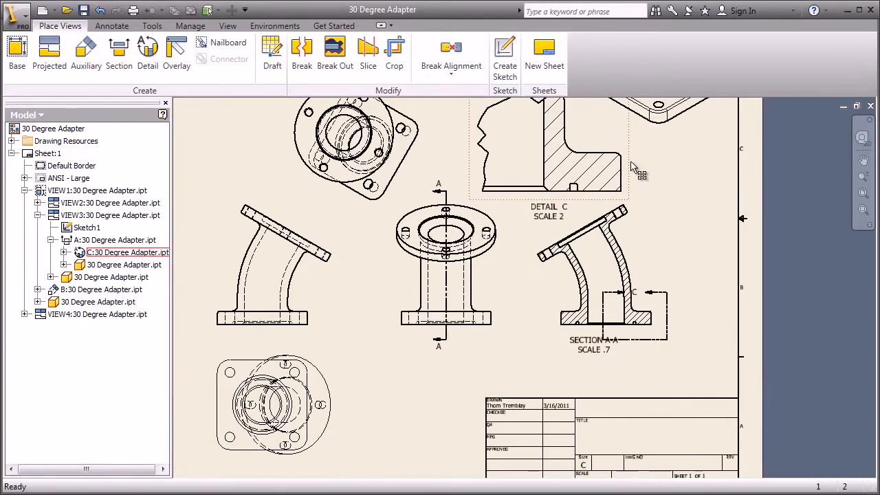
{"action": "left_click_drag", "start_coordinate": [633, 168], "coordinate": [475, 435]}
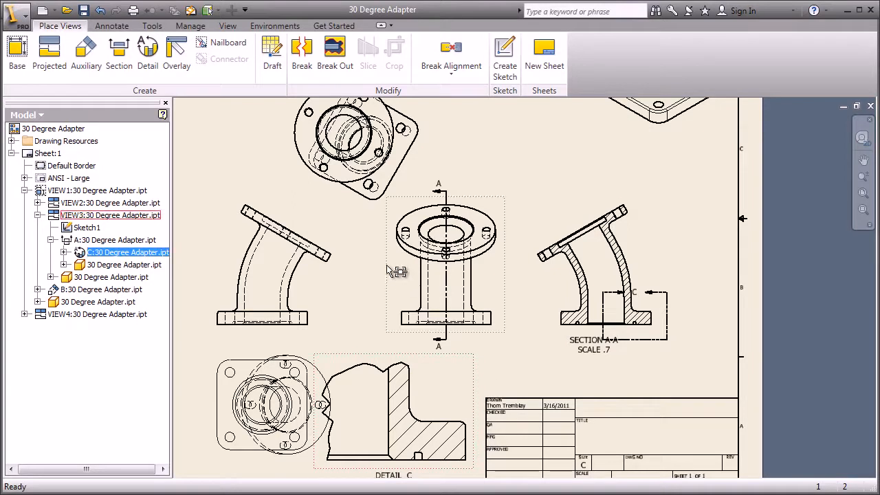
Rotate the auxiliary view clockwise by edge with Rotate Camera, making the square base flange's slanted outer edge vertical.
{"action": "mouse_move", "coordinate": [349, 210]}
{"action": "middle_mouse_down"}
{"action": "mouse_move", "coordinate": [390, 309]}
{"action": "mouse_move", "coordinate": [433, 334]}
{"action": "middle_mouse_up"}
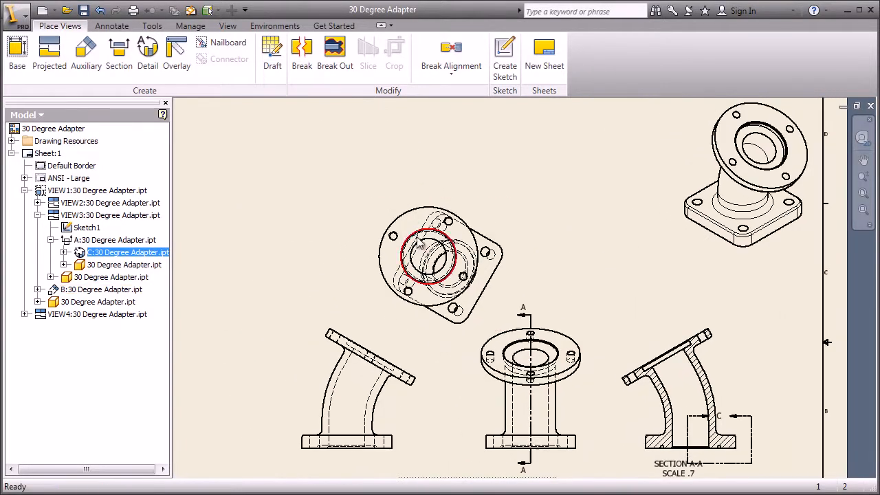
{"action": "right_click", "coordinate": [394, 210]}
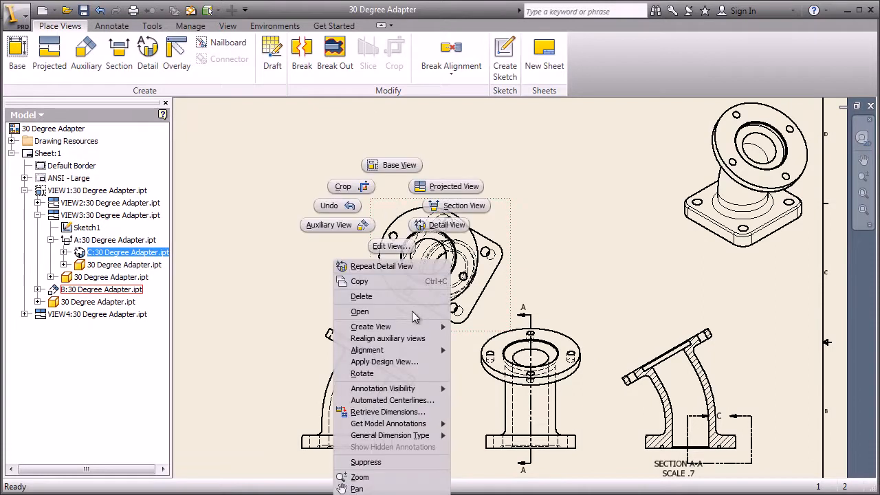
{"action": "left_click", "coordinate": [402, 373]}
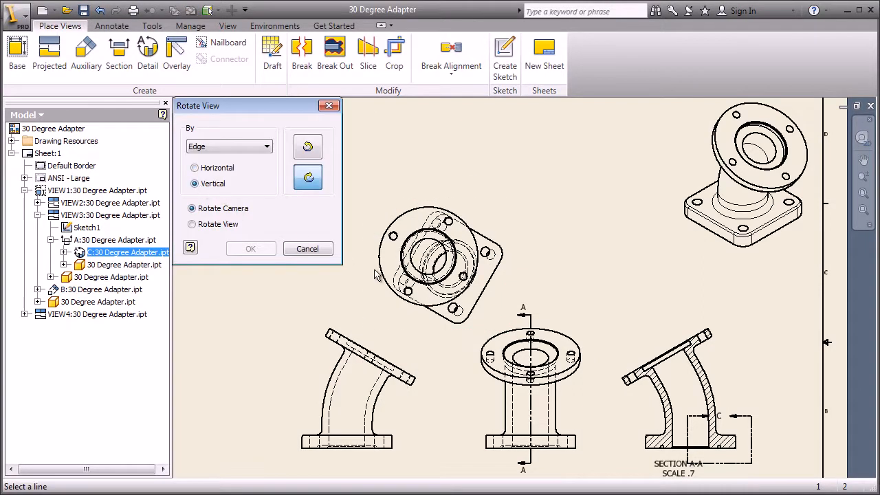
{"action": "left_click", "coordinate": [497, 274]}
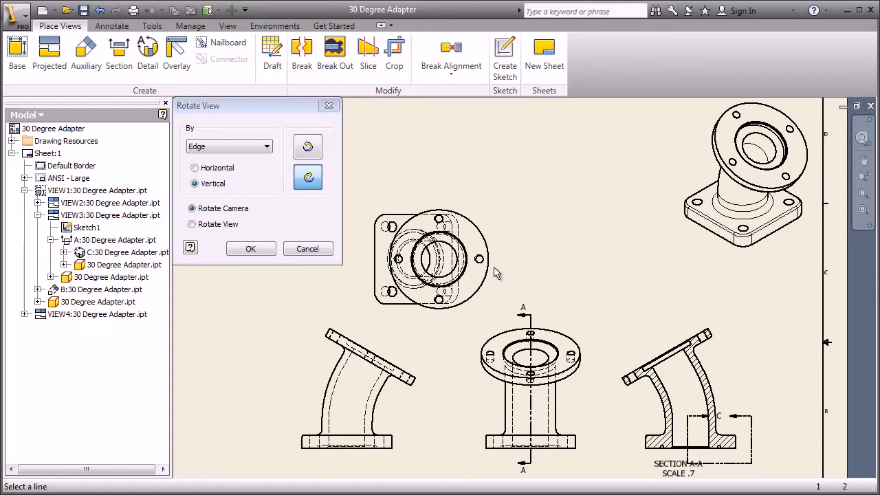
{"action": "left_click", "coordinate": [260, 249]}
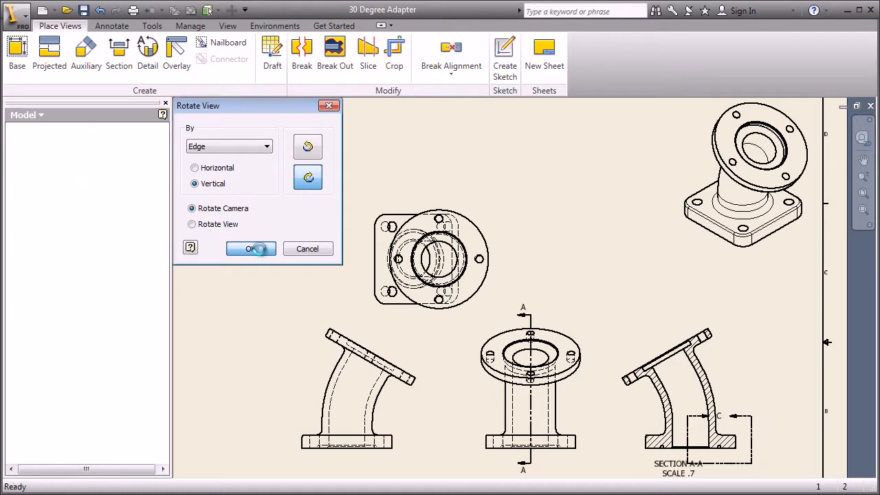
Align the auxiliary view vertically with the base view.
{"action": "right_click", "coordinate": [371, 213]}
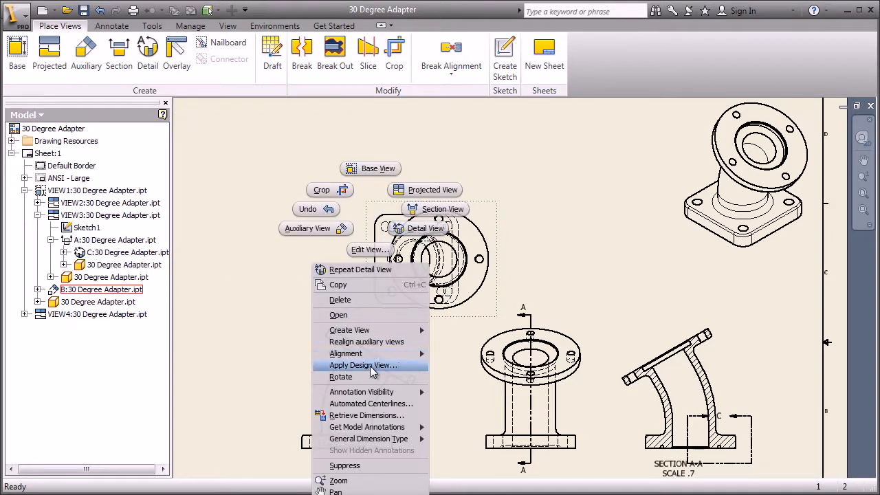
{"action": "mouse_move", "coordinate": [375, 359]}
{"action": "left_click", "coordinate": [456, 365]}
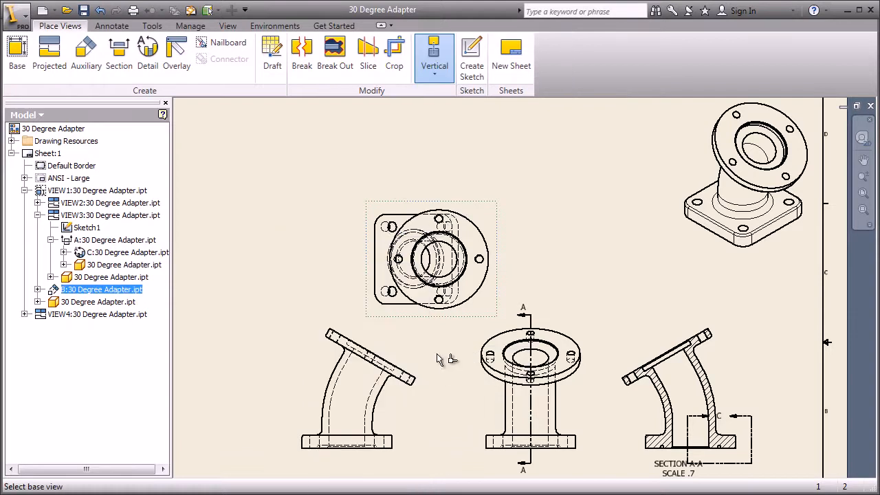
{"action": "left_click", "coordinate": [405, 347]}
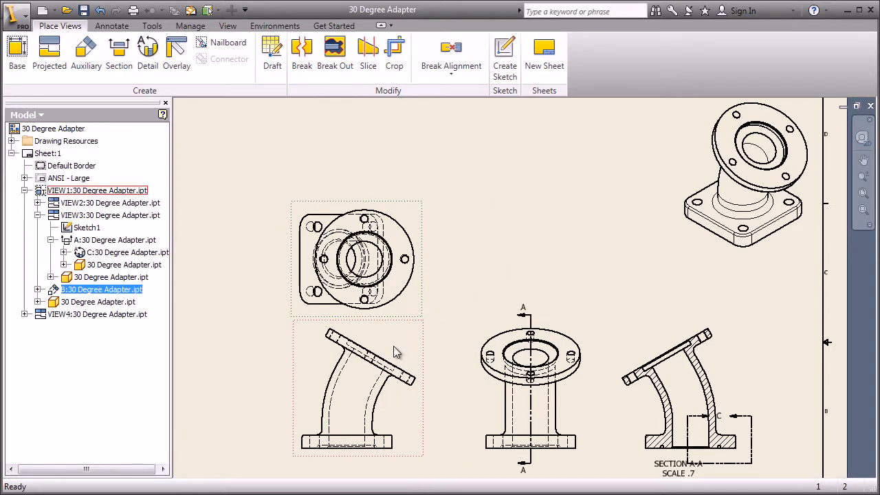
{"action": "left_click", "coordinate": [492, 258]}
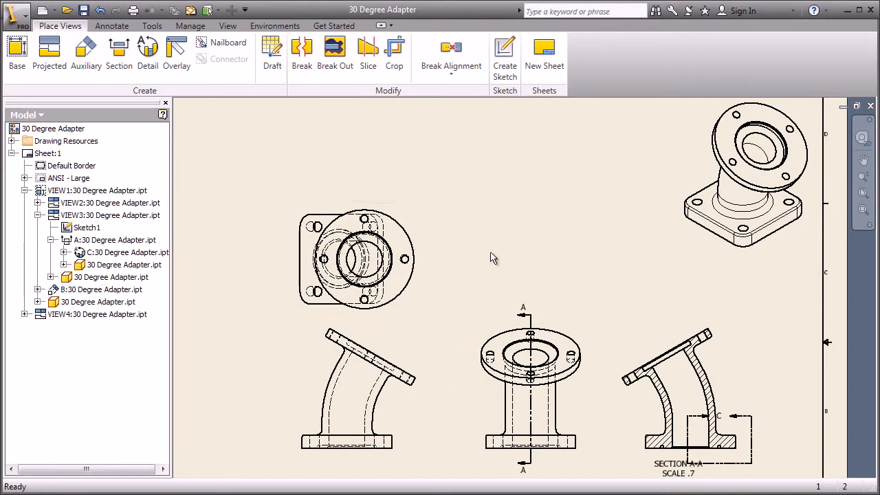
Set the isometric view's style to shaded and reduce its scale.
{"action": "middle_click_drag", "start_coordinate": [695, 241], "coordinate": [645, 283]}
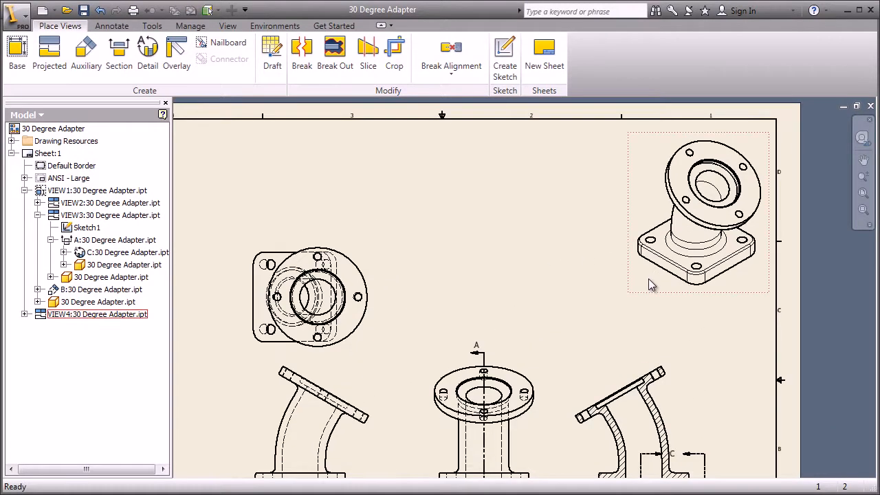
{"action": "double_click", "coordinate": [649, 280]}
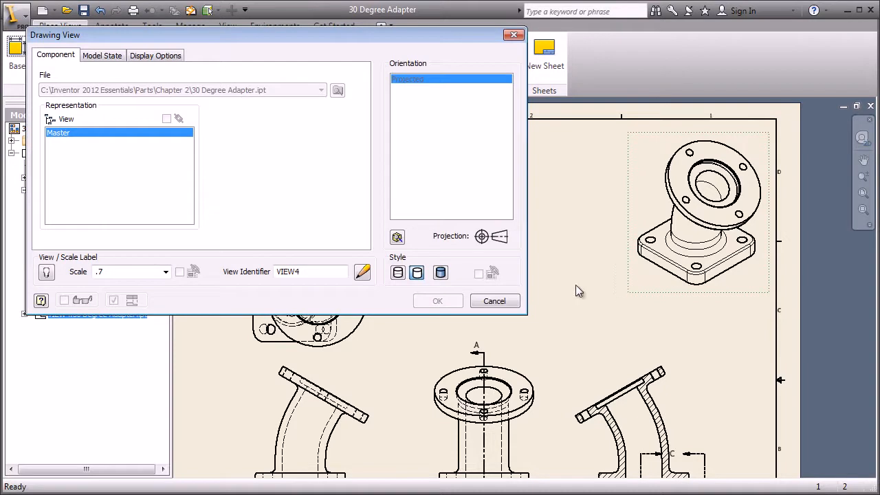
{"action": "left_click", "coordinate": [441, 272]}
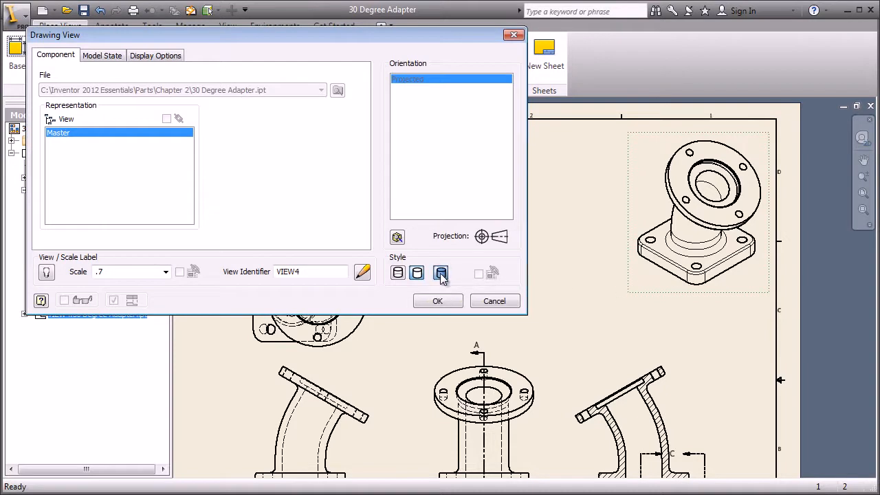
{"action": "left_click", "coordinate": [141, 271]}
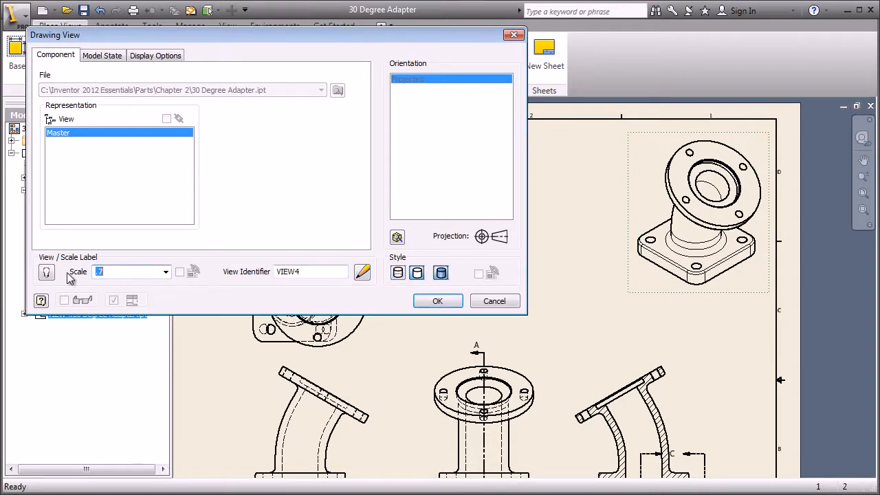
{"action": "left_click", "coordinate": [420, 308]}
Reposition the orthographic views to space them more evenly across the sheet.
{"action": "middle_click", "coordinate": [421, 298]}
{"action": "middle_click", "coordinate": [421, 297]}
{"action": "left_click_drag", "start_coordinate": [476, 268], "coordinate": [477, 223]}
{"action": "left_click_drag", "start_coordinate": [476, 276], "coordinate": [412, 256]}
{"action": "left_click", "coordinate": [512, 256]}
{"action": "left_click_drag", "start_coordinate": [512, 256], "coordinate": [494, 255]}
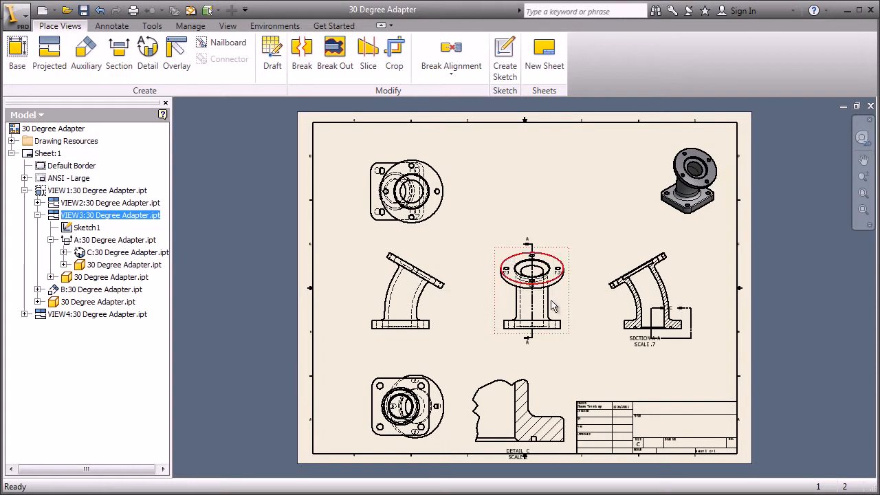
{"action": "left_click", "coordinate": [607, 319]}
{"action": "left_click", "coordinate": [489, 355]}
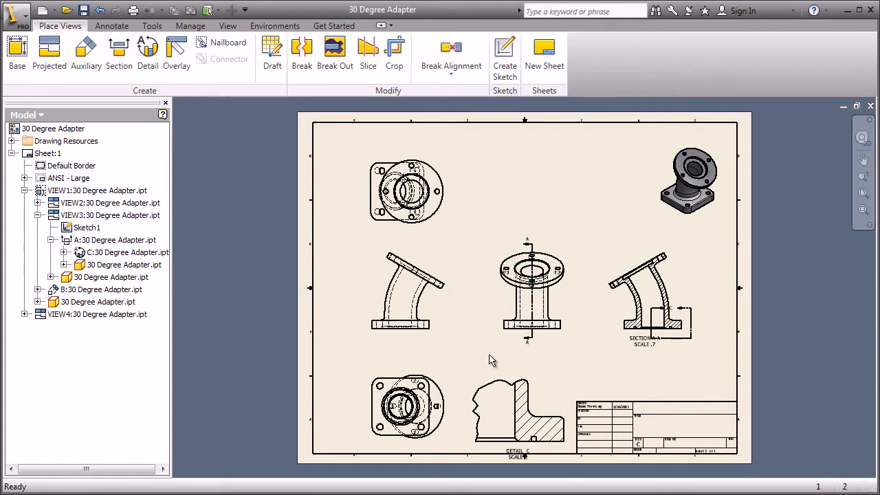
Unlink the auxiliary view's style from the base view and display it with hidden lines removed.
{"action": "double_click", "coordinate": [444, 230]}
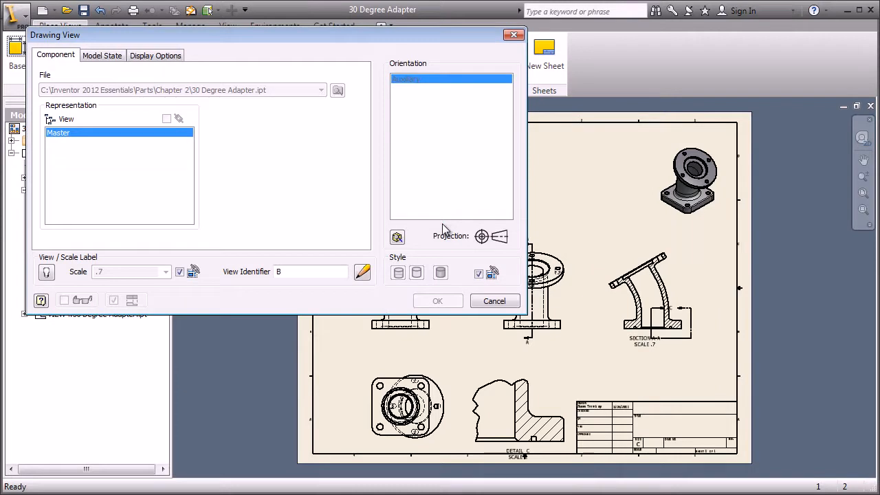
{"action": "left_click", "coordinate": [478, 275]}
{"action": "left_click", "coordinate": [417, 273]}
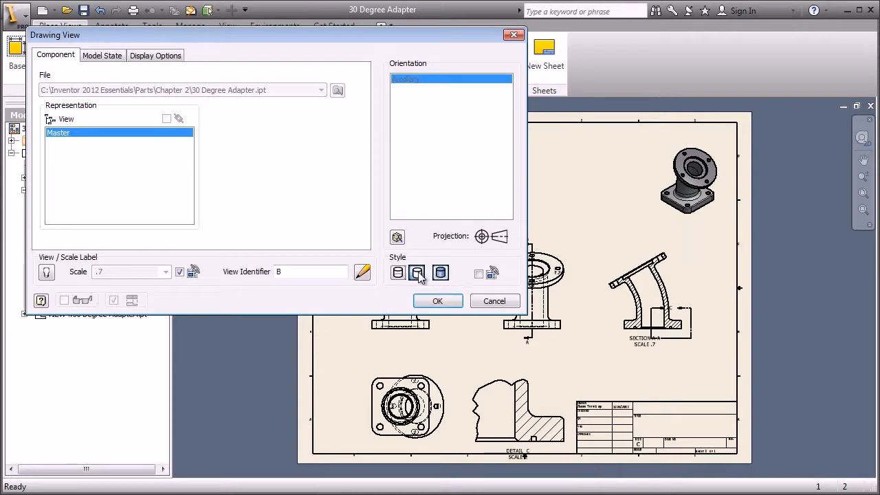
{"action": "left_click", "coordinate": [449, 302]}
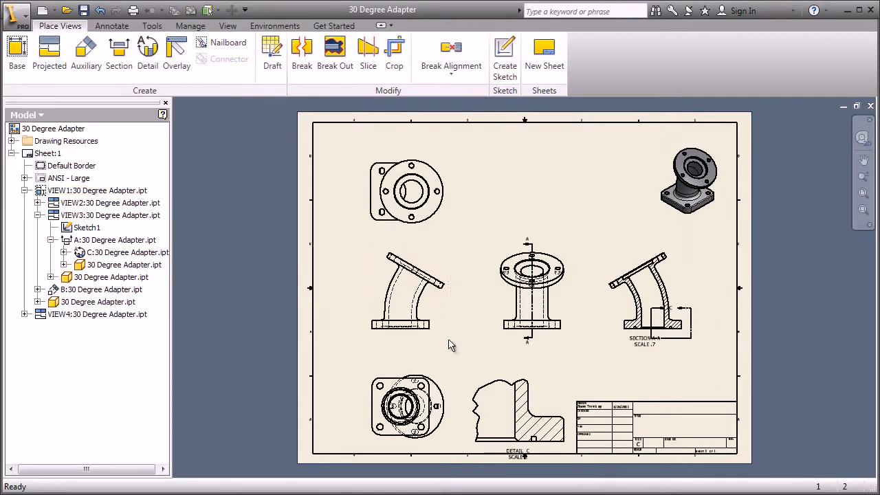
Add center marks to the four corner holes of the square flange in the projected view below the base view.
{"action": "scroll", "coordinate": [444, 409], "scroll_direction": "up", "scroll_amount": 5}
{"action": "middle_click_drag", "start_coordinate": [396, 420], "coordinate": [504, 323]}
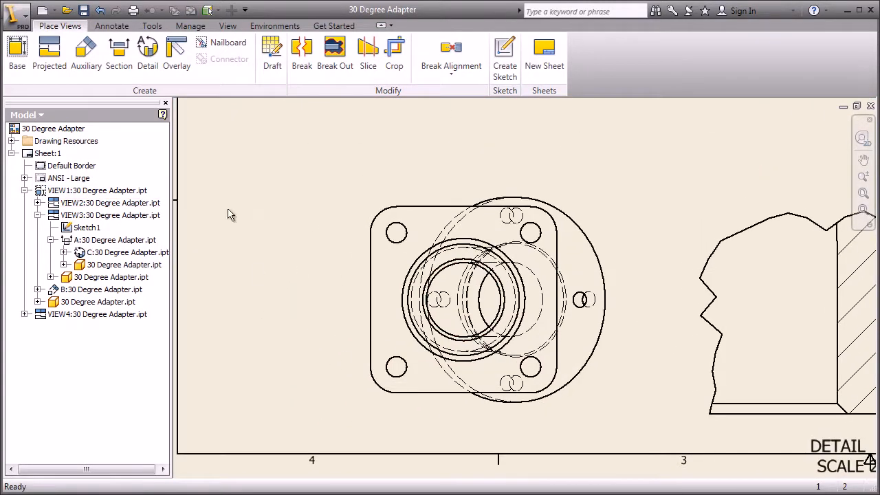
{"action": "left_click", "coordinate": [111, 26]}
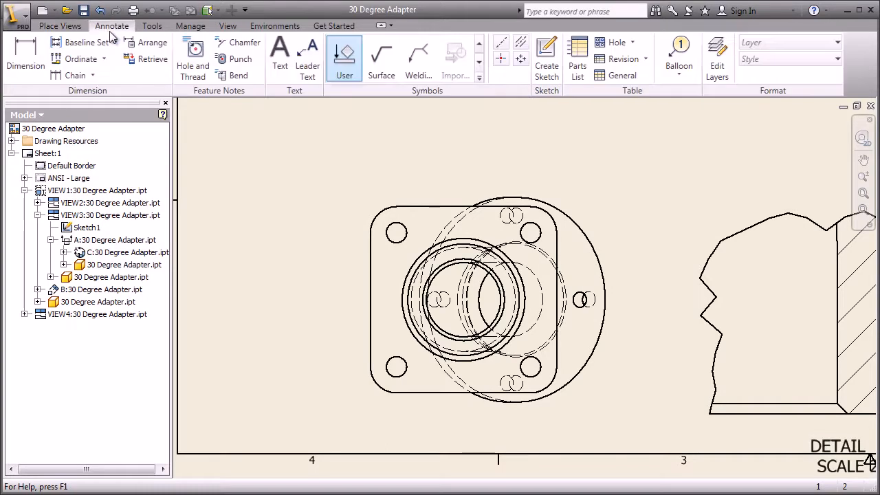
{"action": "left_click", "coordinate": [500, 58]}
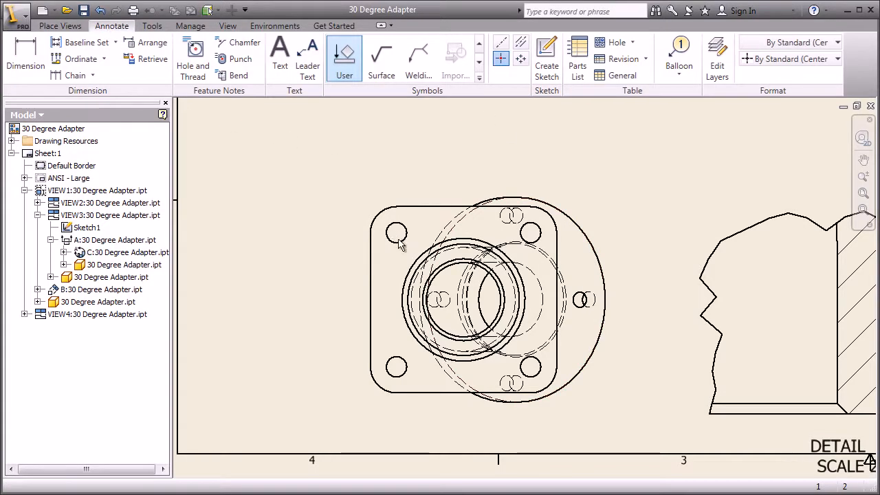
{"action": "left_click", "coordinate": [398, 245]}
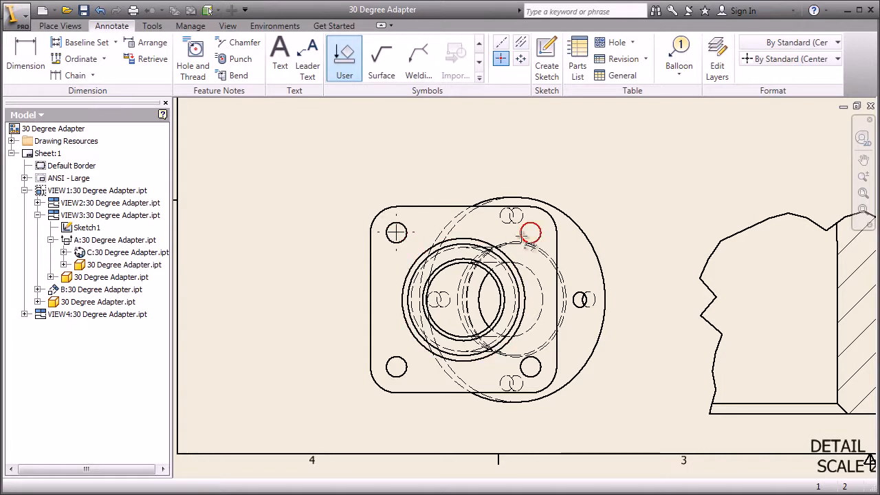
{"action": "left_click", "coordinate": [540, 236]}
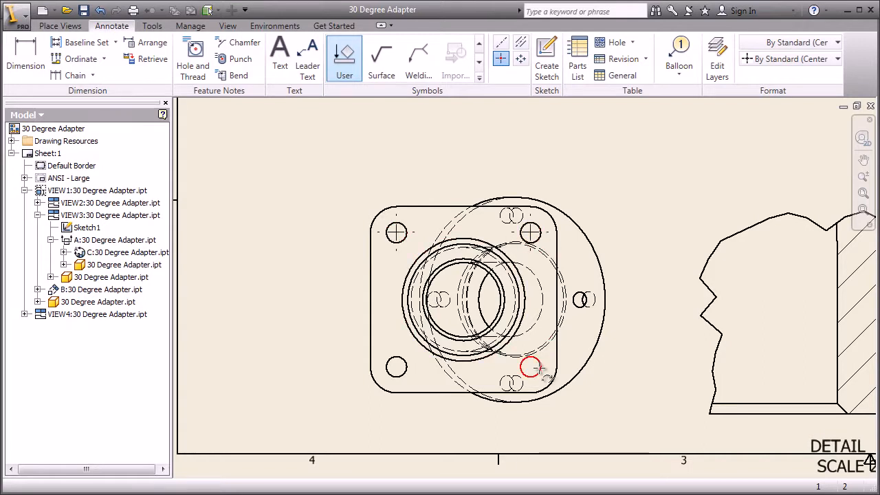
{"action": "left_click", "coordinate": [536, 369]}
{"action": "left_click", "coordinate": [404, 373]}
{"action": "right_click", "coordinate": [293, 272]}
{"action": "left_click", "coordinate": [307, 269]}
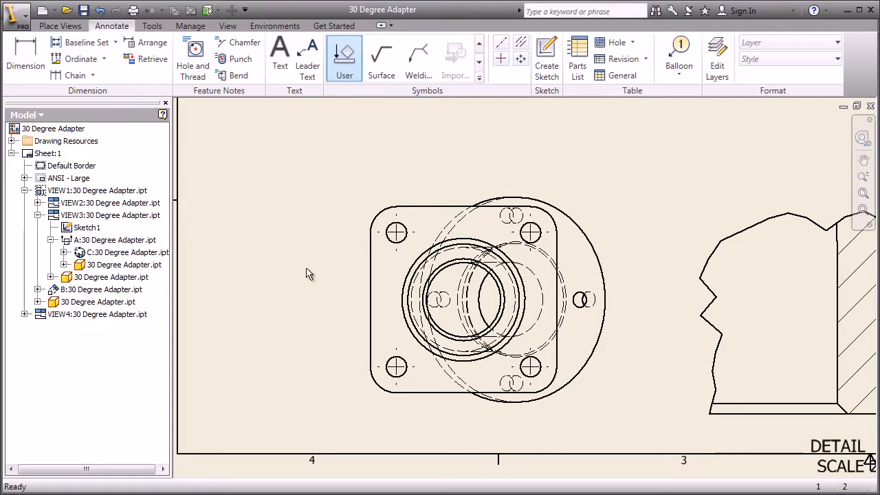
Extend the center mark lines between the four corner holes to connect them in a rectangle.
{"action": "left_click", "coordinate": [519, 237]}
{"action": "key", "text": "Escape"}
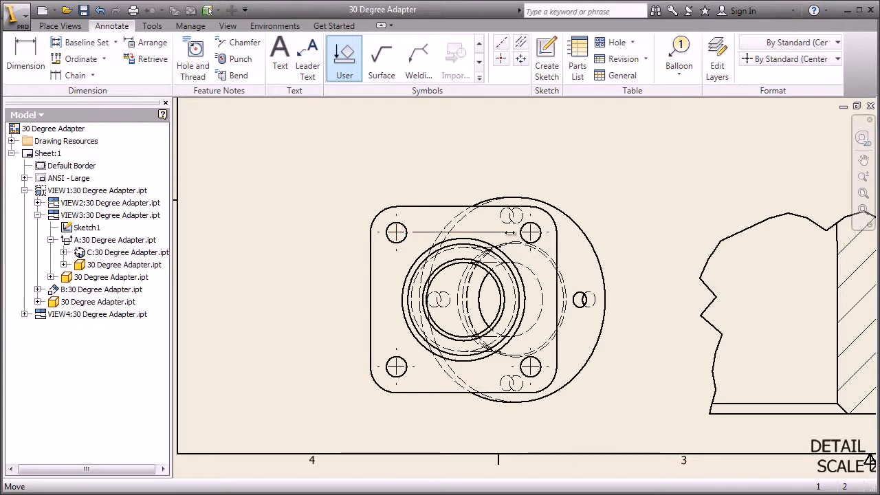
{"action": "left_click", "coordinate": [512, 233]}
{"action": "left_click_drag", "start_coordinate": [529, 251], "coordinate": [395, 317]}
{"action": "left_click_drag", "start_coordinate": [399, 249], "coordinate": [396, 237]}
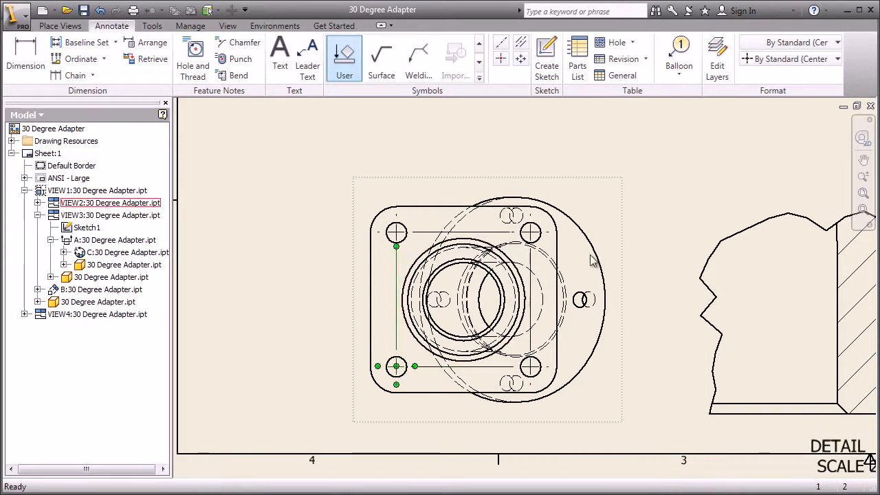
{"action": "left_click", "coordinate": [622, 213]}
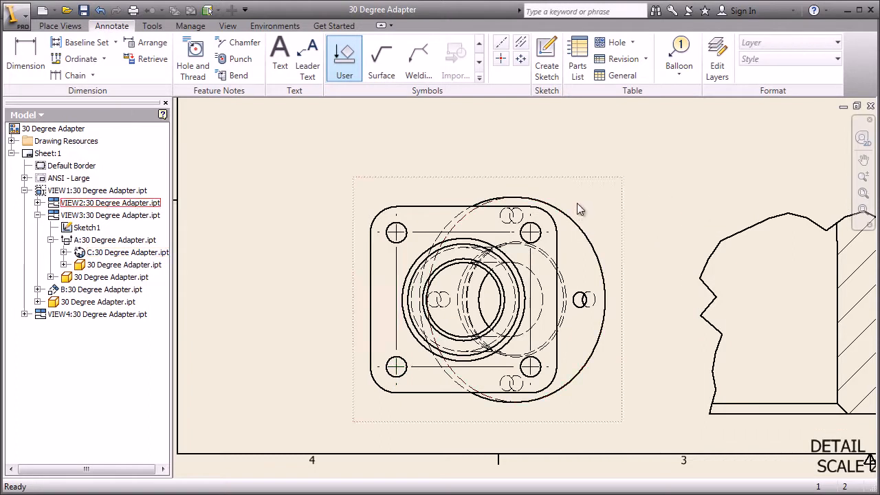
Create a circular bolt-pattern centerline through the four holes of the round flange in the auxiliary view.
{"action": "key", "text": "F2"}
{"action": "left_click_drag", "start_coordinate": [484, 114], "coordinate": [488, 360]}
{"action": "middle_click_drag", "start_coordinate": [487, 359], "coordinate": [489, 444]}
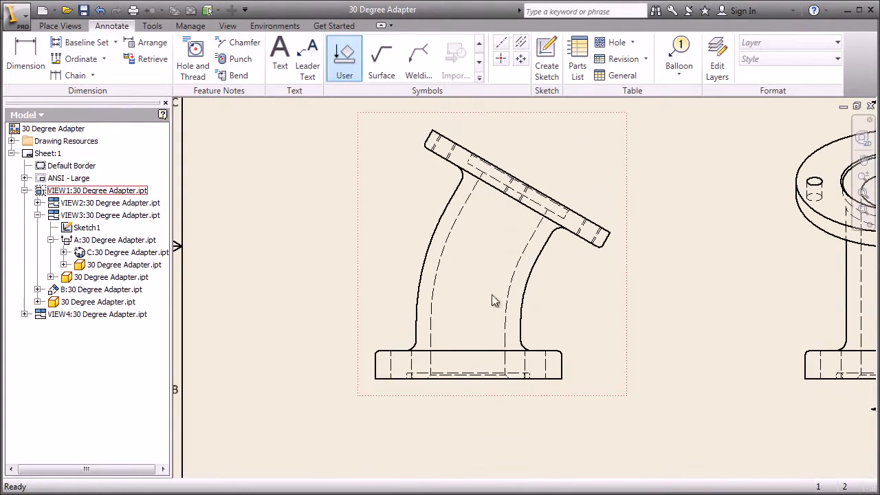
{"action": "middle_click_drag", "start_coordinate": [489, 151], "coordinate": [482, 492]}
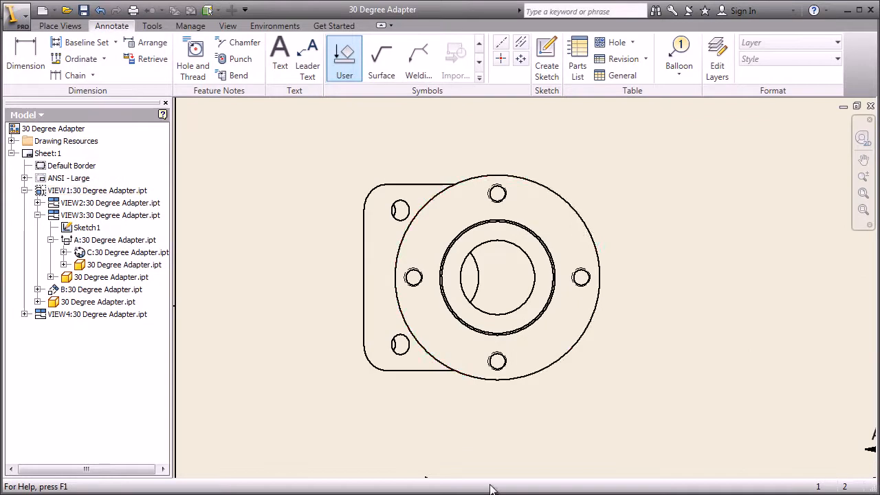
{"action": "left_click", "coordinate": [500, 47]}
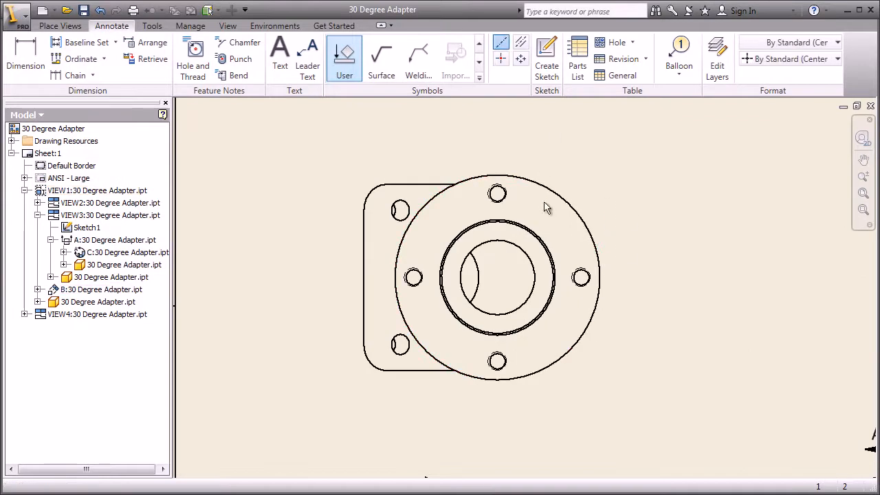
{"action": "left_click", "coordinate": [497, 195]}
{"action": "left_click", "coordinate": [581, 277]}
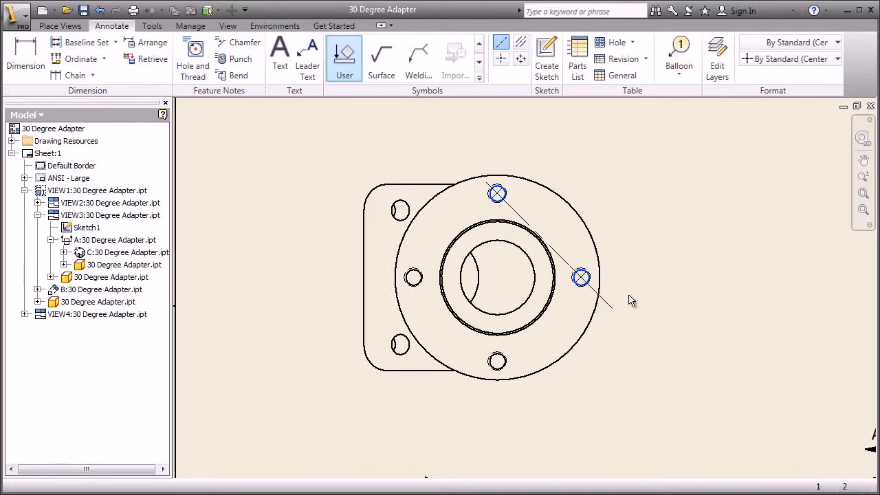
{"action": "left_click", "coordinate": [497, 361]}
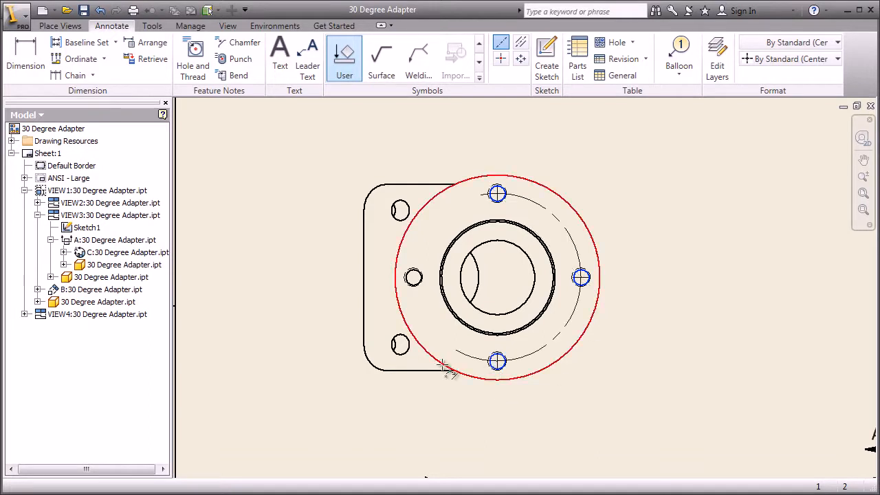
{"action": "left_click", "coordinate": [412, 278]}
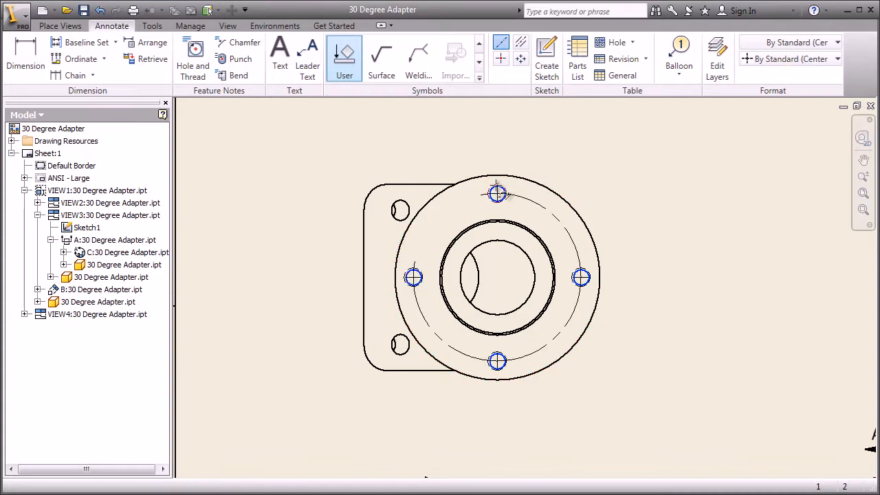
{"action": "left_click", "coordinate": [504, 192]}
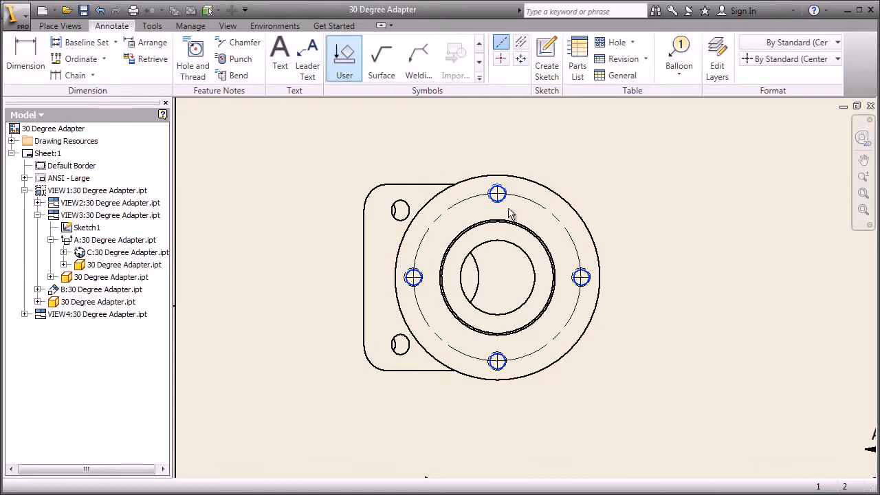
{"action": "right_click", "coordinate": [523, 215]}
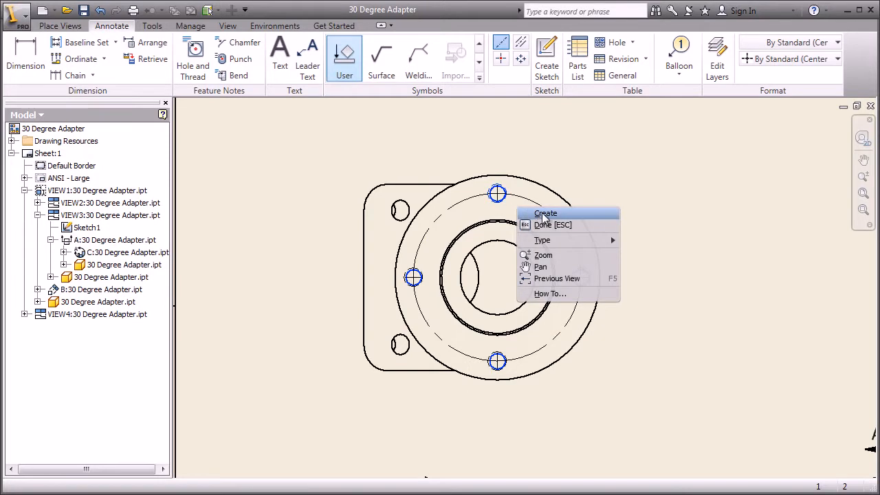
{"action": "left_click", "coordinate": [545, 214]}
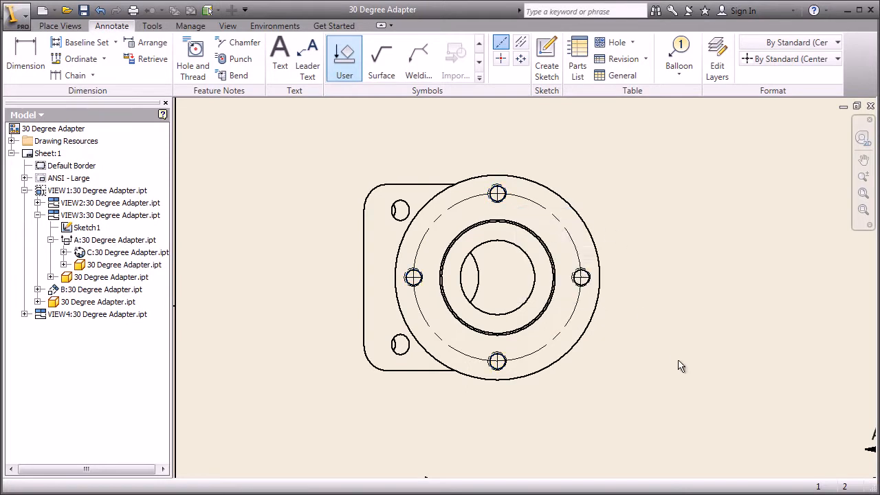
Add bisector centerlines along the bore in Section A-A, covering its vertical, curved and angled wall segments.
{"action": "scroll", "coordinate": [758, 406], "scroll_direction": "up", "scroll_amount": 2}
{"action": "mouse_move", "coordinate": [559, 348]}
{"action": "middle_mouse_down"}
{"action": "mouse_move", "coordinate": [84, 43]}
{"action": "mouse_move", "coordinate": [37, 45]}
{"action": "middle_mouse_up"}
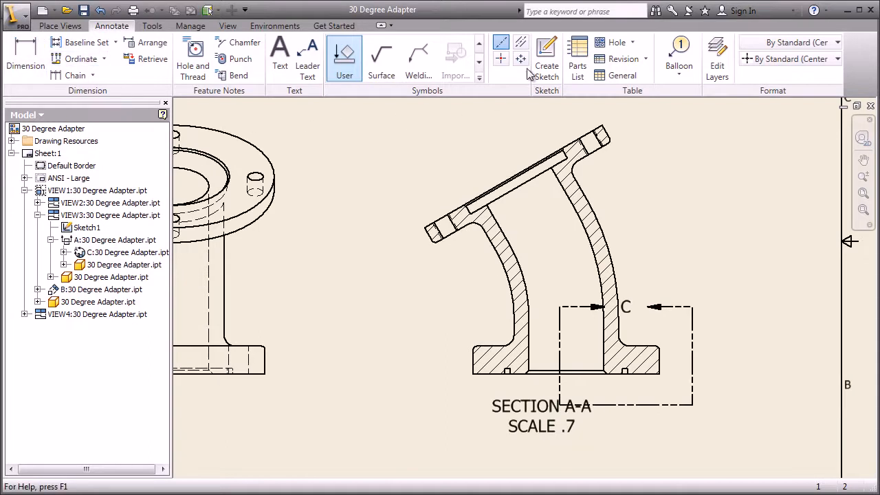
{"action": "left_click", "coordinate": [522, 45]}
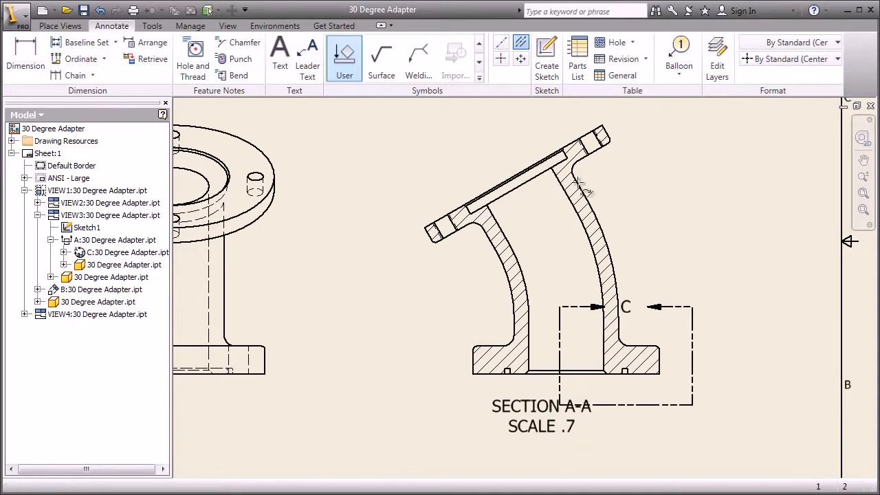
{"action": "left_click", "coordinate": [529, 356]}
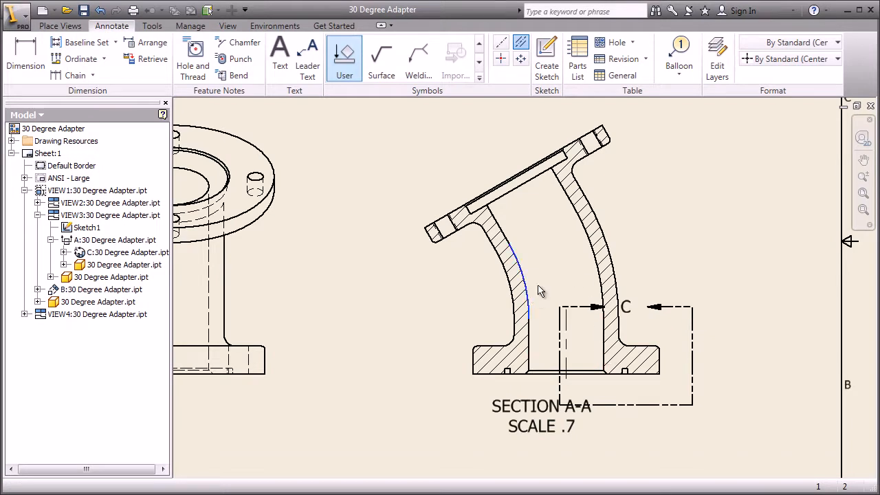
{"action": "left_click", "coordinate": [587, 247]}
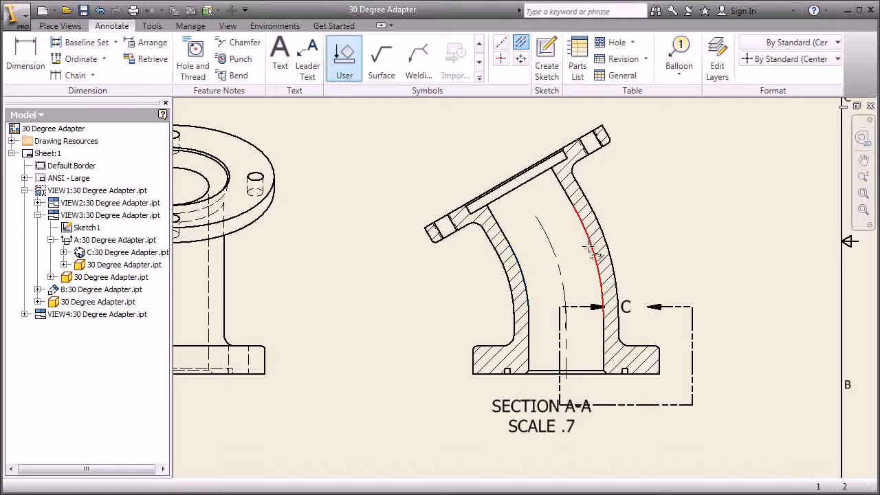
{"action": "left_click", "coordinate": [504, 232]}
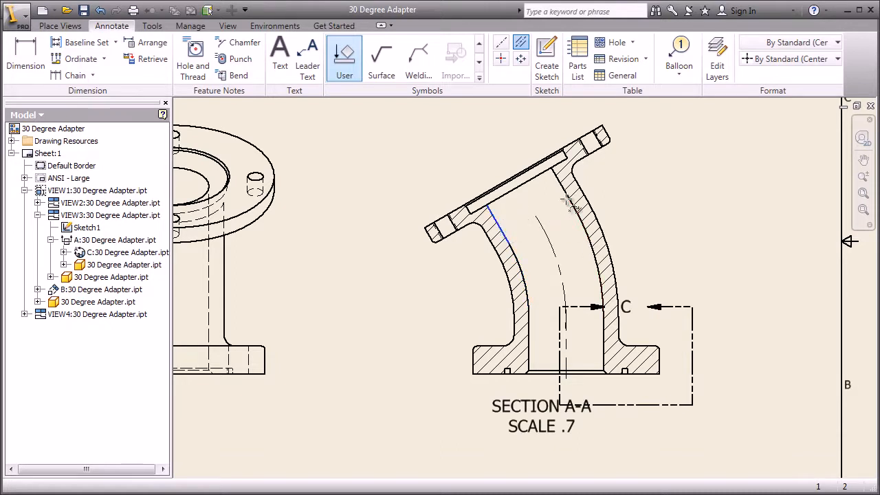
{"action": "left_click", "coordinate": [562, 207]}
{"action": "right_click", "coordinate": [631, 201]}
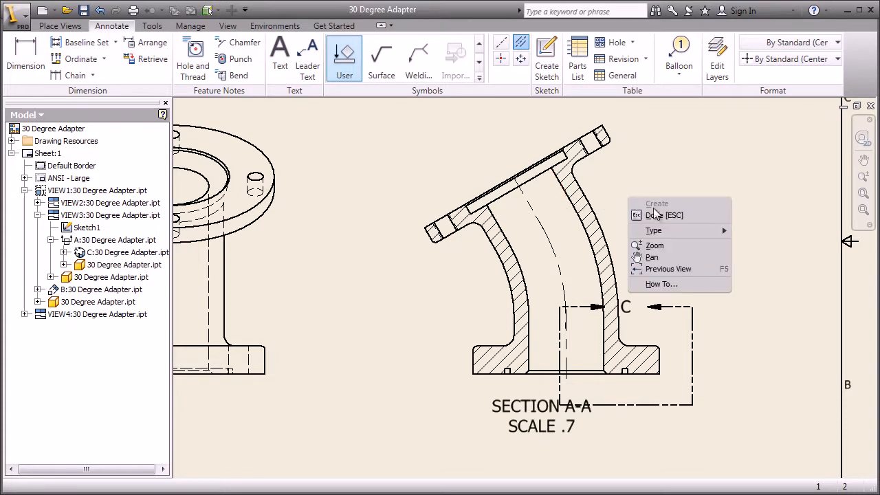
{"action": "left_click", "coordinate": [653, 216]}
Extend both ends of the Section A-A bore centerline past the faces of the angled flange and the base flange.
{"action": "left_click_drag", "start_coordinate": [514, 179], "coordinate": [503, 168]}
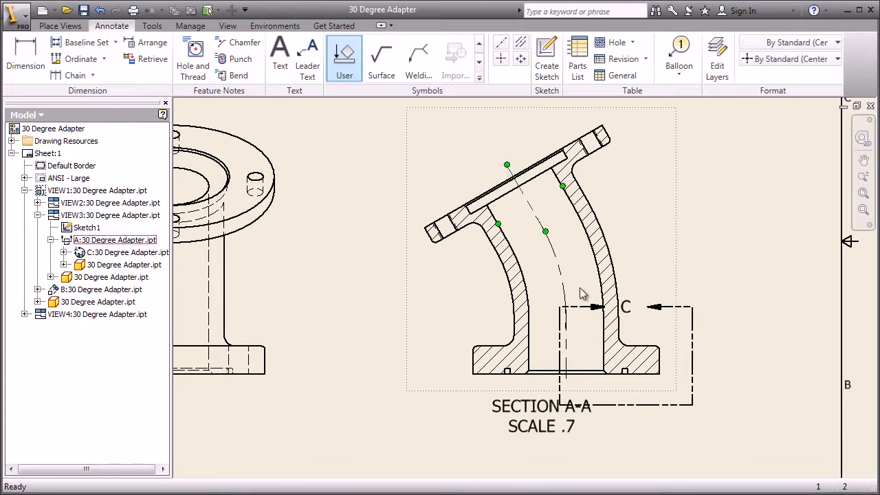
{"action": "left_click_drag", "start_coordinate": [566, 378], "coordinate": [564, 390]}
{"action": "left_click", "coordinate": [640, 442]}
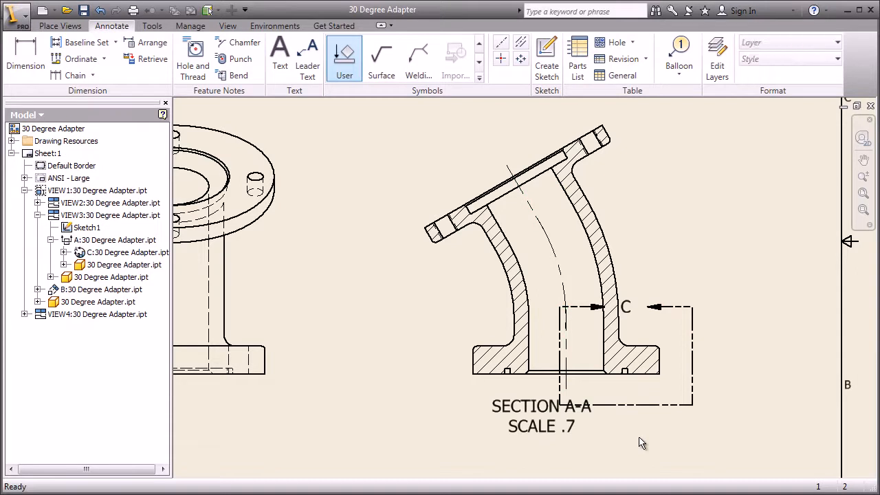
Shrink the Detail C boundary in Section A-A to fit closely around the base flange's outer corner.
{"action": "middle_click_drag", "start_coordinate": [639, 438], "coordinate": [761, 262]}
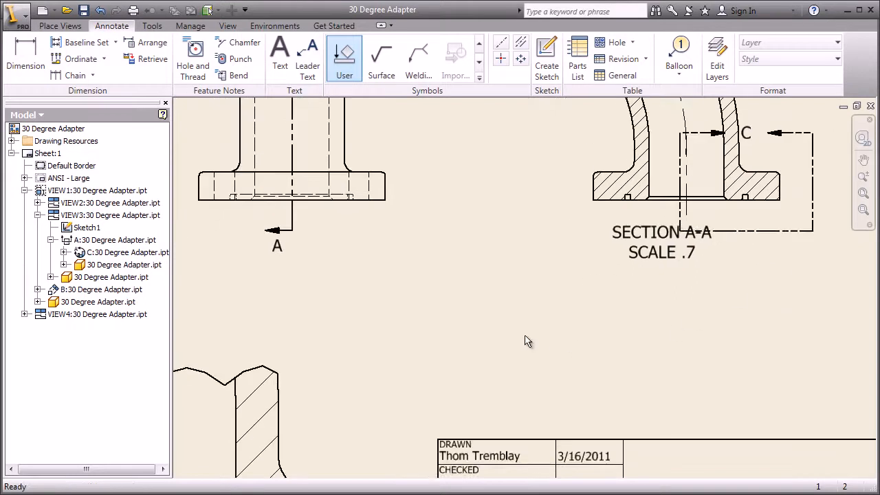
{"action": "scroll", "coordinate": [526, 342], "scroll_direction": "down", "scroll_amount": 3}
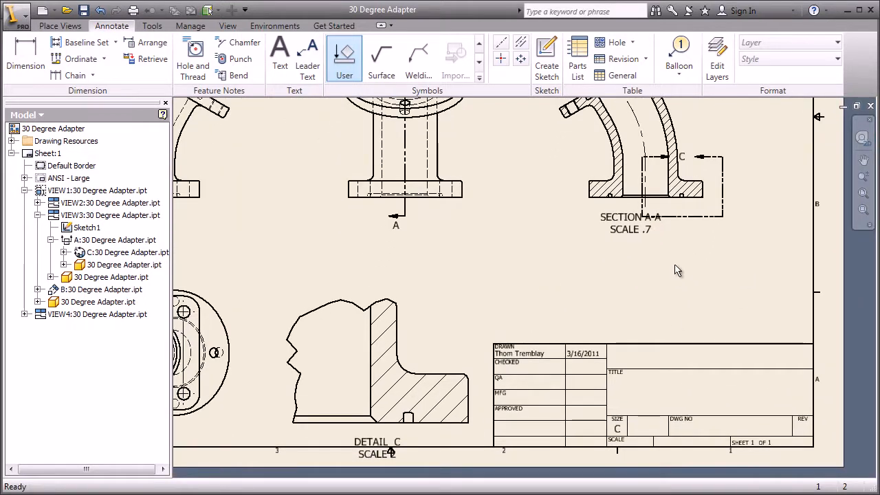
{"action": "mouse_move", "coordinate": [650, 222]}
{"action": "left_mouse_down"}
{"action": "mouse_move", "coordinate": [670, 214]}
{"action": "mouse_move", "coordinate": [659, 206]}
{"action": "left_mouse_up"}
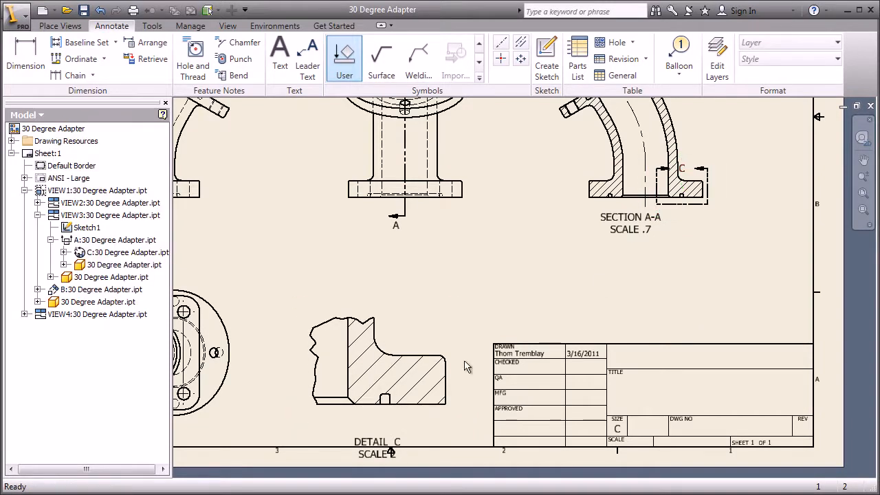
Move the Detail C view up and reposition its label, the Section A-A label and the detail callout letter C clear of the geometry.
{"action": "left_click_drag", "start_coordinate": [458, 329], "coordinate": [463, 294]}
{"action": "left_click_drag", "start_coordinate": [385, 426], "coordinate": [385, 409]}
{"action": "left_click_drag", "start_coordinate": [641, 238], "coordinate": [653, 253]}
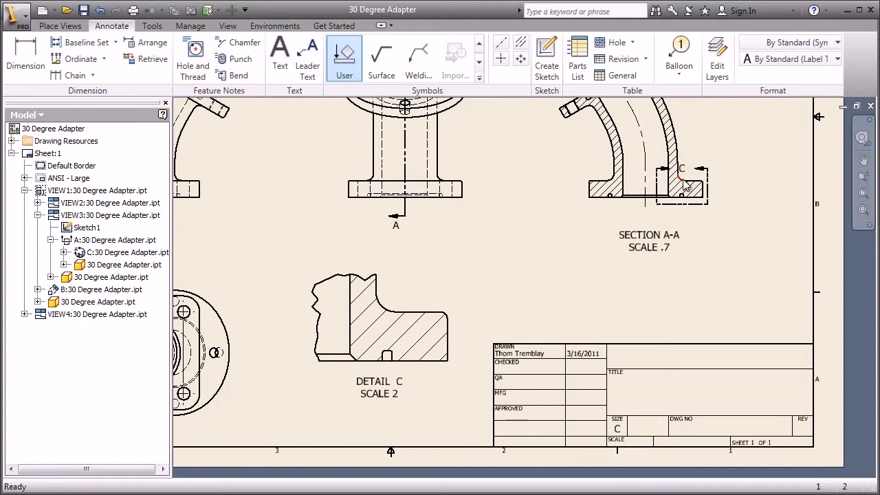
{"action": "left_click_drag", "start_coordinate": [704, 174], "coordinate": [705, 172]}
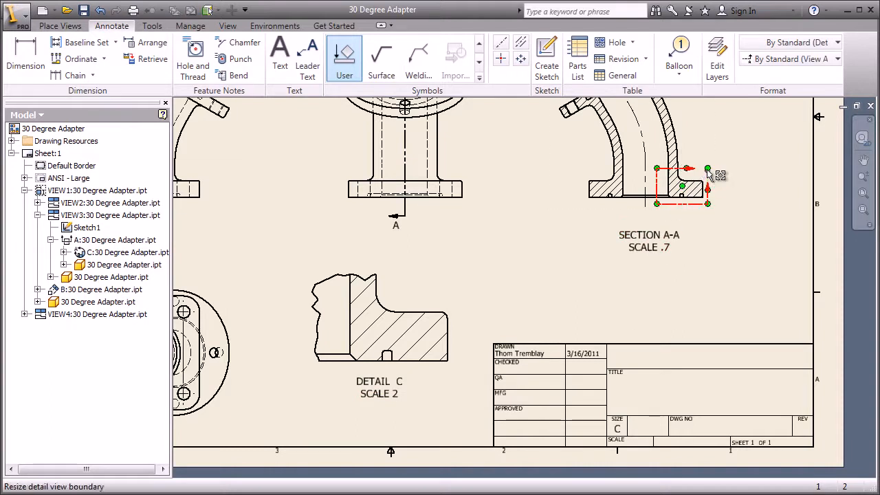
{"action": "left_click", "coordinate": [728, 269]}
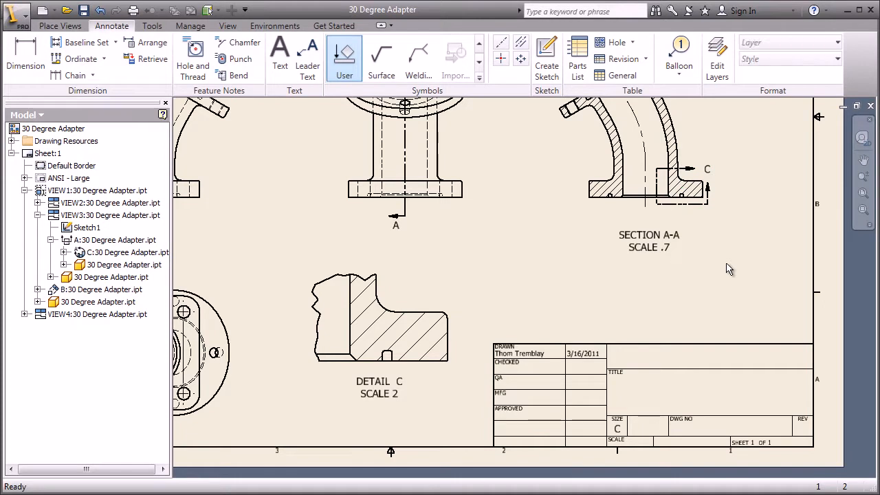
Dimension the vertical spacing of the square flange's corner holes and its lower corner radius in the projected view below the base view.
{"action": "mouse_move", "coordinate": [279, 364]}
{"action": "middle_mouse_down"}
{"action": "mouse_move", "coordinate": [449, 304]}
{"action": "mouse_move", "coordinate": [603, 275]}
{"action": "mouse_move", "coordinate": [615, 281]}
{"action": "mouse_move", "coordinate": [599, 301]}
{"action": "middle_mouse_up"}
{"action": "scroll", "coordinate": [487, 297], "scroll_direction": "up", "scroll_amount": 3}
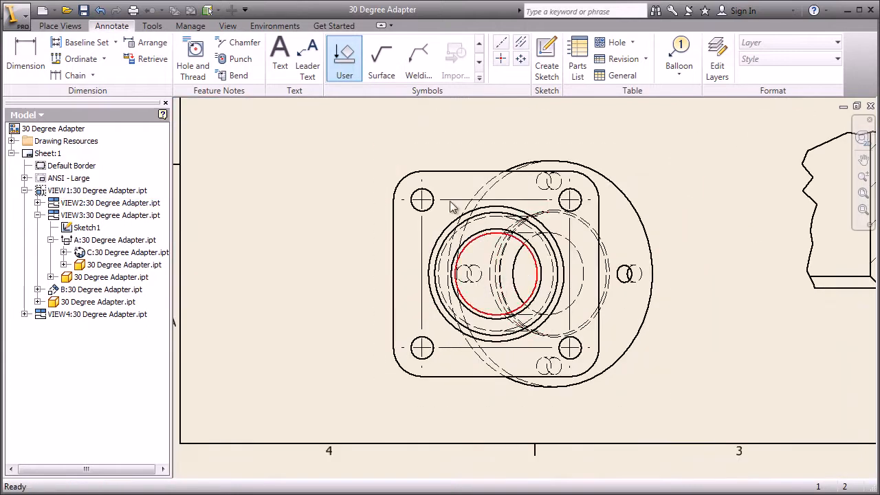
{"action": "left_click", "coordinate": [25, 58]}
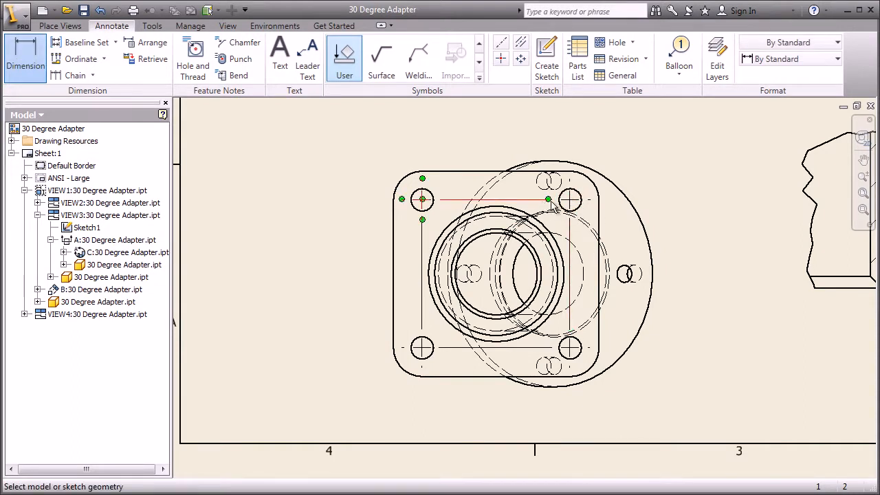
{"action": "left_click", "coordinate": [571, 210]}
{"action": "left_click", "coordinate": [594, 348]}
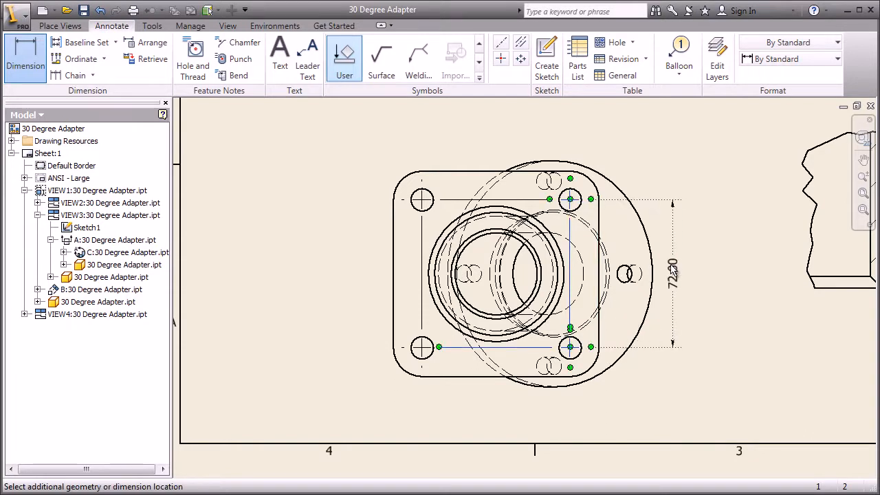
{"action": "left_click", "coordinate": [672, 272]}
{"action": "left_click", "coordinate": [594, 360]}
{"action": "left_click", "coordinate": [650, 395]}
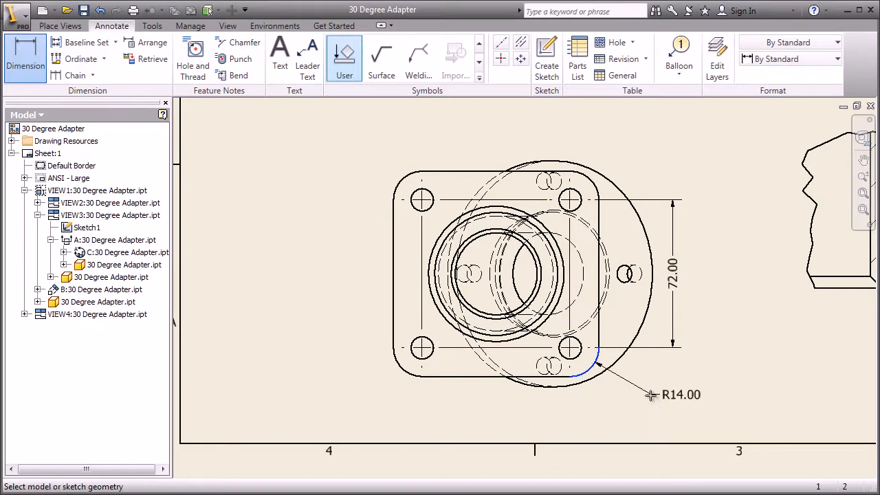
Dimension the angle between the two flanges and the diameter of the tilted round flange in the base view.
{"action": "middle_click_drag", "start_coordinate": [617, 140], "coordinate": [636, 465]}
{"action": "middle_click_drag", "start_coordinate": [674, 227], "coordinate": [693, 329]}
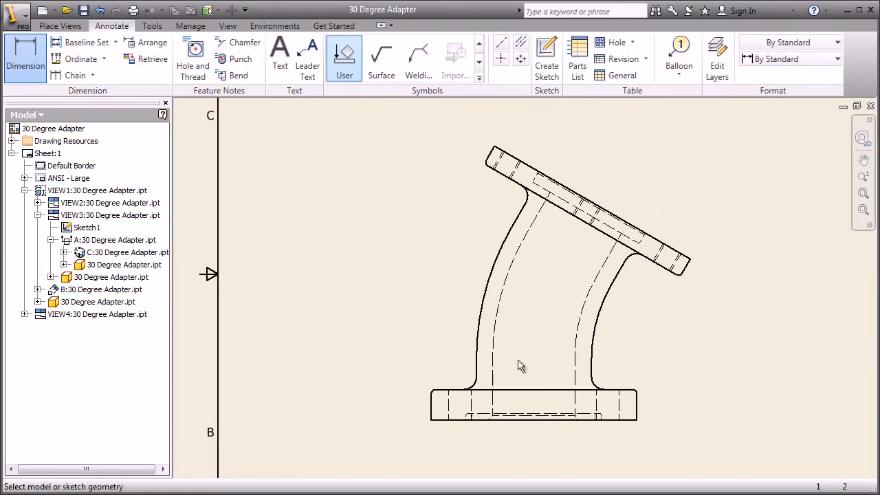
{"action": "left_click", "coordinate": [445, 392]}
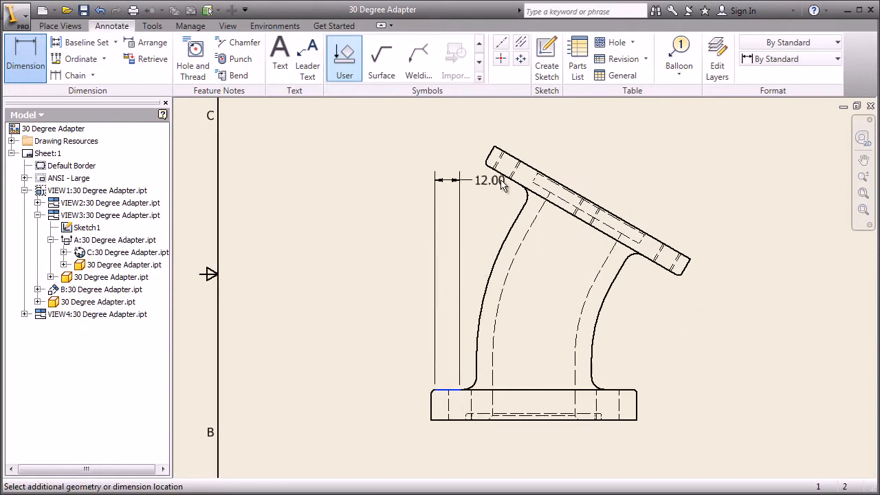
{"action": "left_click", "coordinate": [497, 176]}
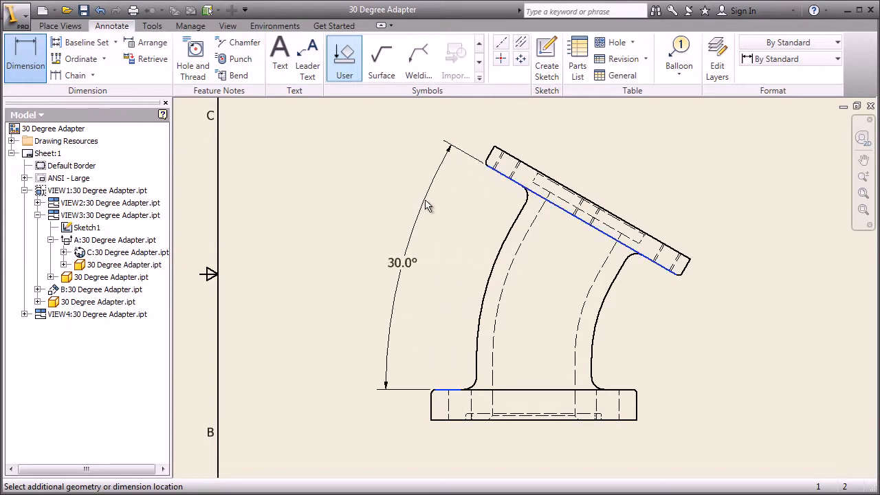
{"action": "left_click", "coordinate": [427, 200]}
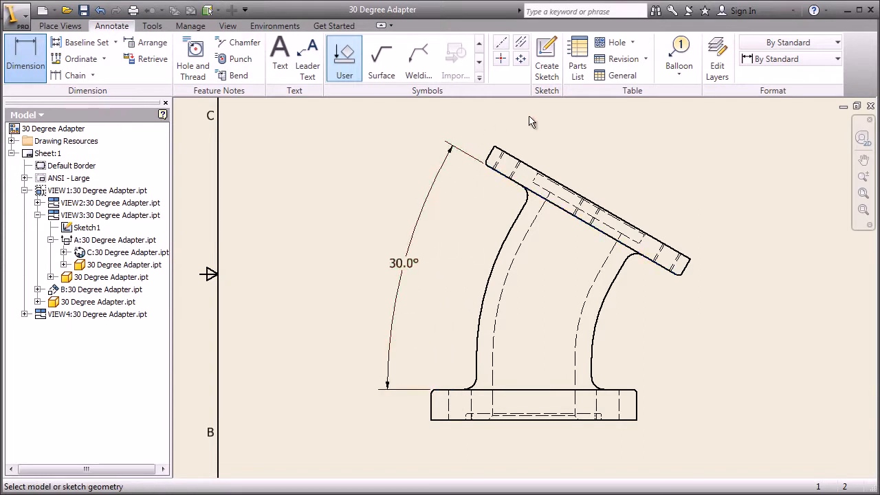
{"action": "left_click", "coordinate": [535, 169]}
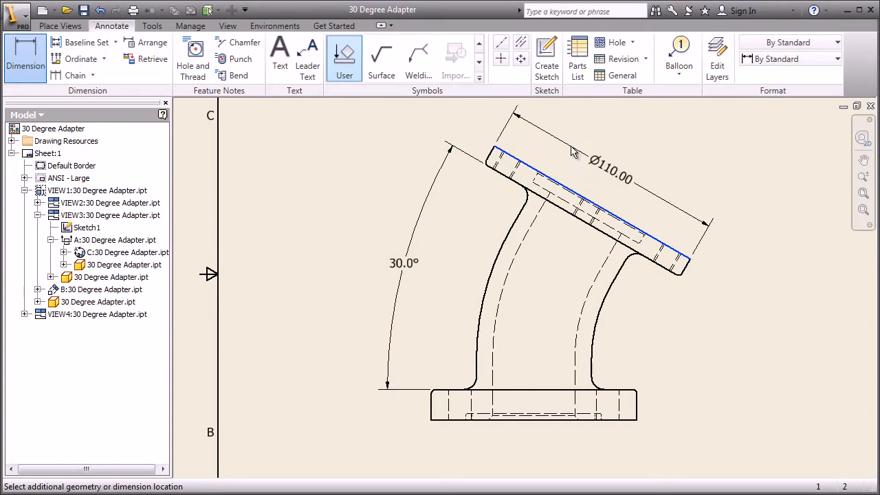
{"action": "left_click", "coordinate": [605, 152]}
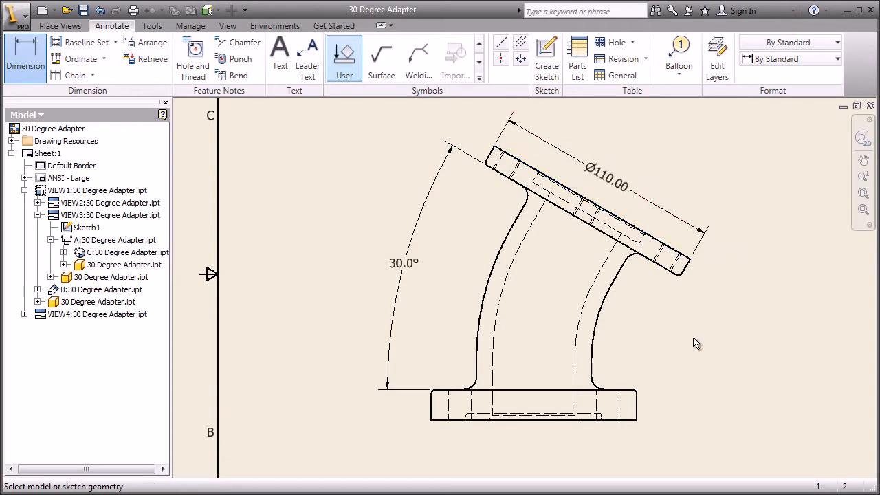
Add a baseline dimension set above the projected view, from the square flange's left edge to both upper hole centers and the right edge.
{"action": "mouse_move", "coordinate": [682, 450]}
{"action": "middle_mouse_down"}
{"action": "mouse_move", "coordinate": [695, 49]}
{"action": "mouse_move", "coordinate": [678, 44]}
{"action": "middle_mouse_up"}
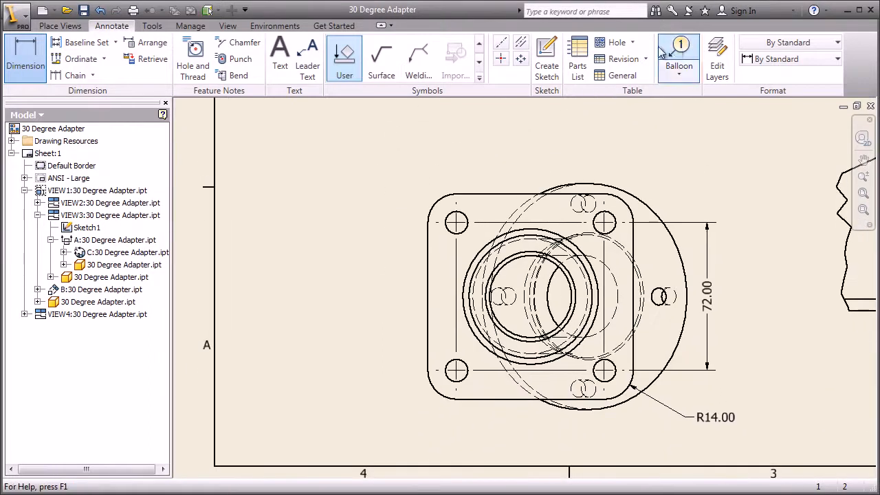
{"action": "left_click", "coordinate": [115, 43]}
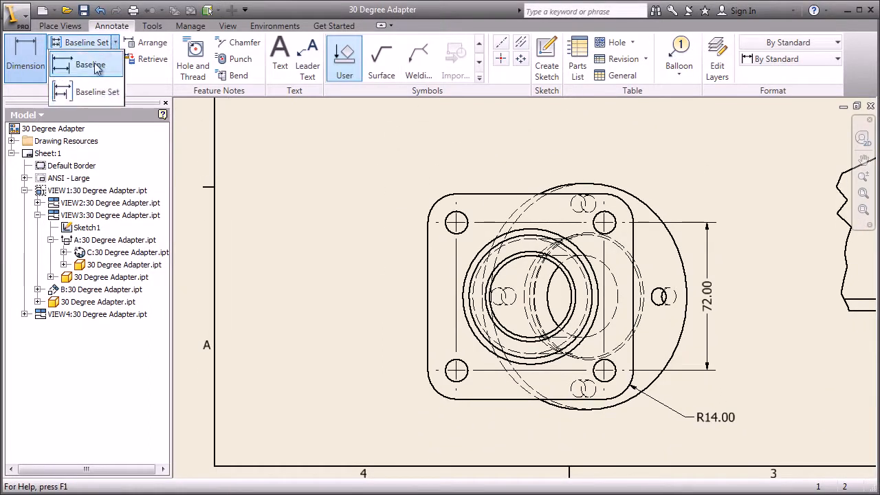
{"action": "left_click", "coordinate": [93, 92]}
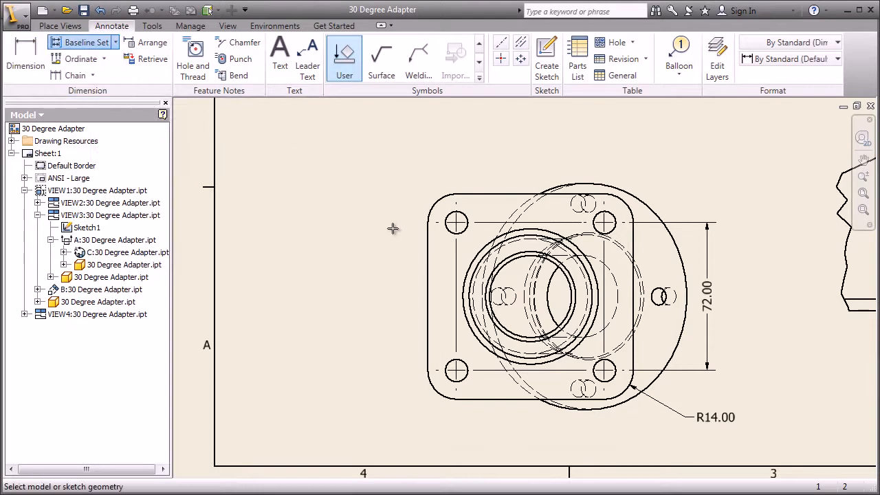
{"action": "left_click", "coordinate": [426, 242]}
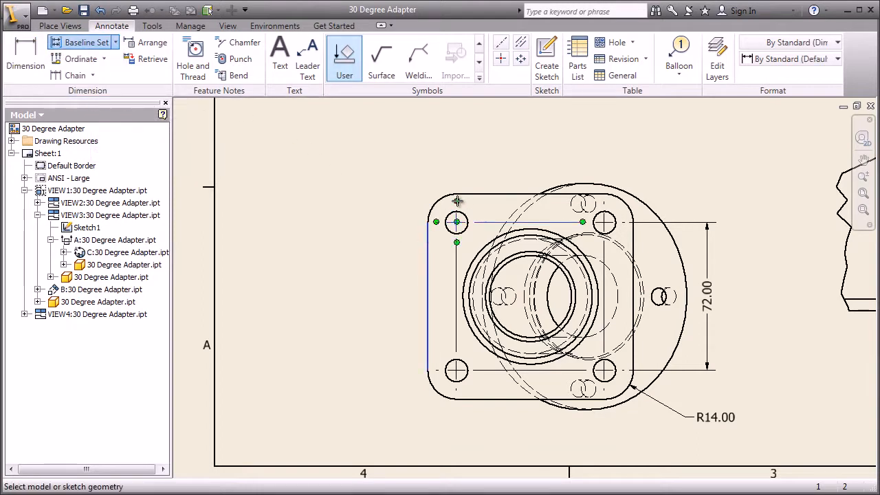
{"action": "left_click", "coordinate": [603, 207]}
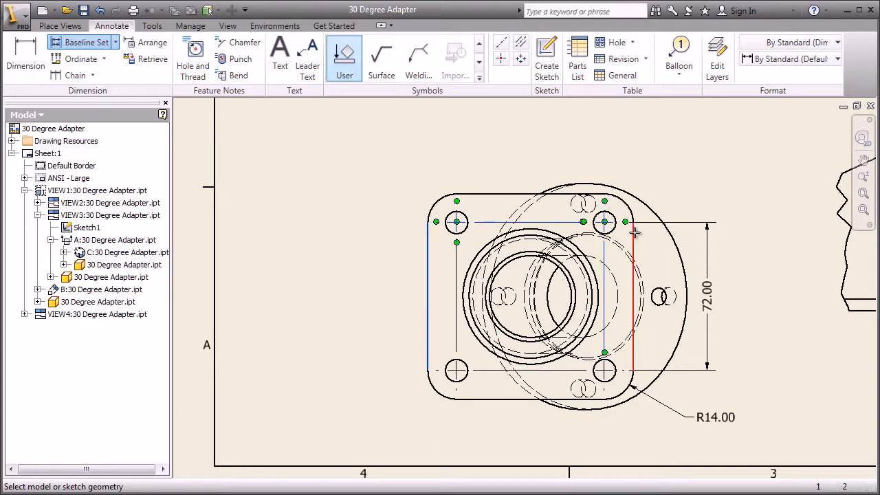
{"action": "right_click", "coordinate": [498, 152]}
{"action": "left_click", "coordinate": [519, 158]}
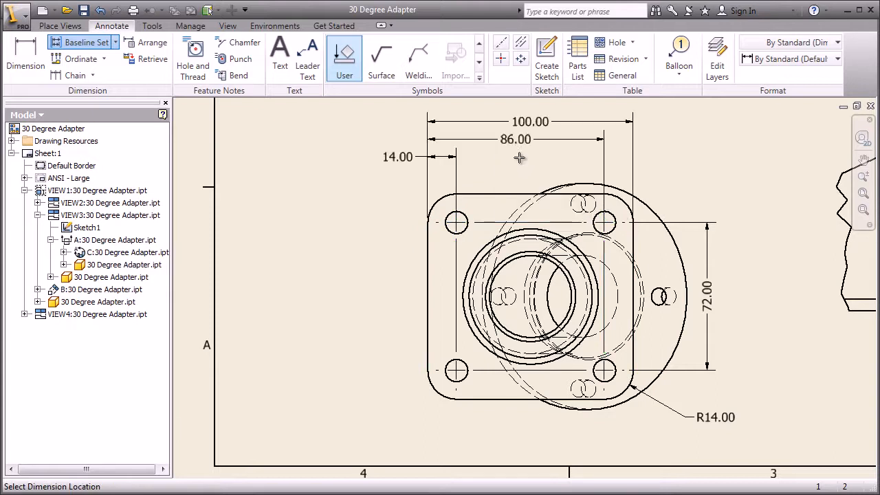
{"action": "left_click", "coordinate": [512, 178]}
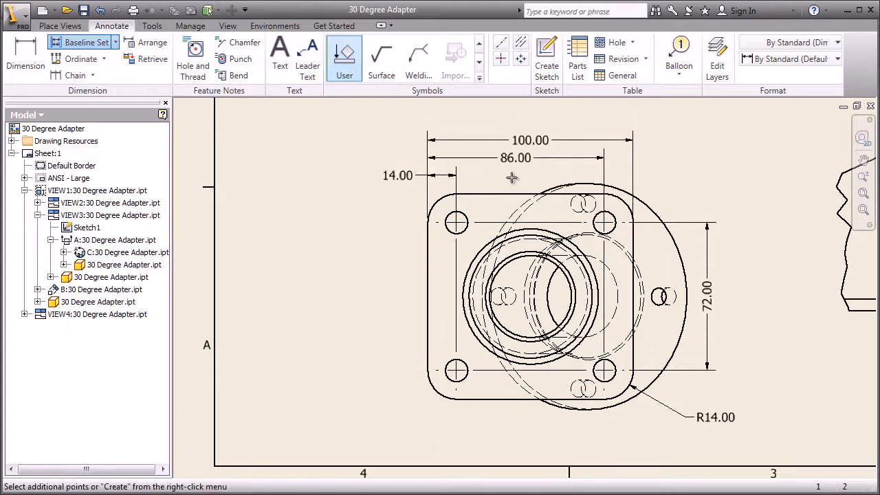
{"action": "right_click", "coordinate": [512, 178]}
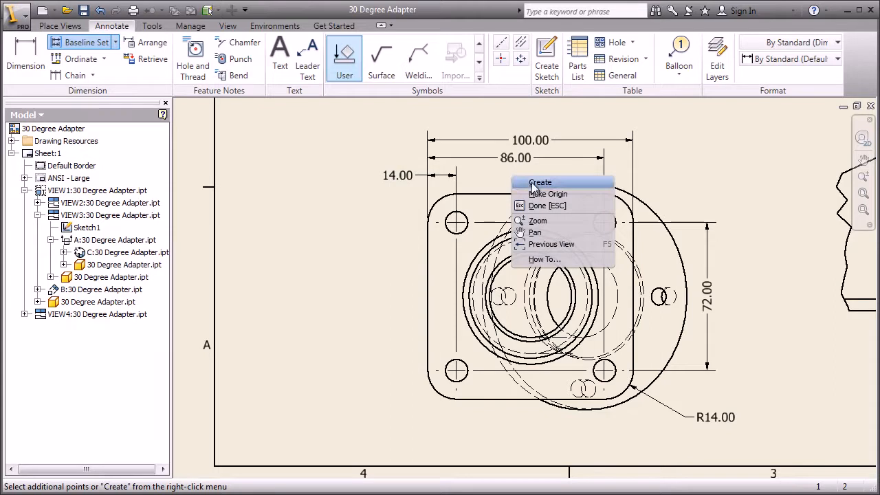
{"action": "left_click", "coordinate": [561, 183]}
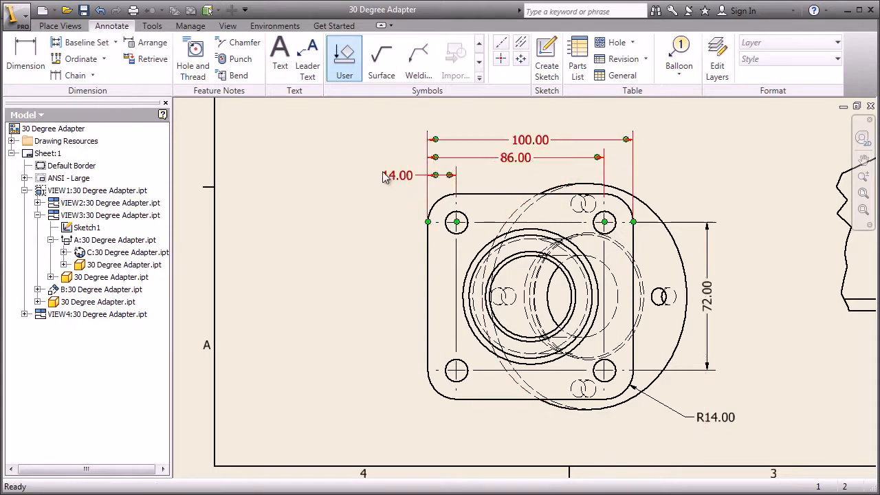
Add vertical chain dimensions left of the square flange, running from its upper edge through the left hole centers to its lower edge.
{"action": "left_click", "coordinate": [72, 77]}
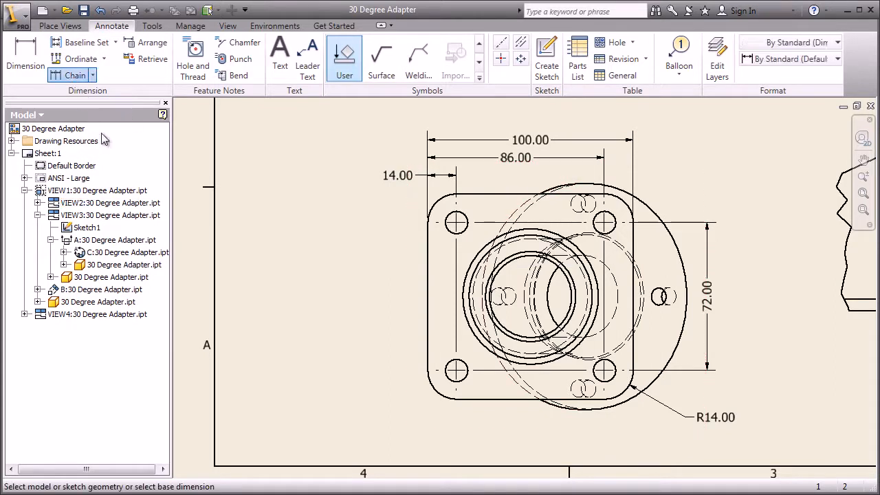
{"action": "left_click", "coordinate": [474, 194]}
{"action": "left_click", "coordinate": [435, 222]}
{"action": "left_click", "coordinate": [433, 368]}
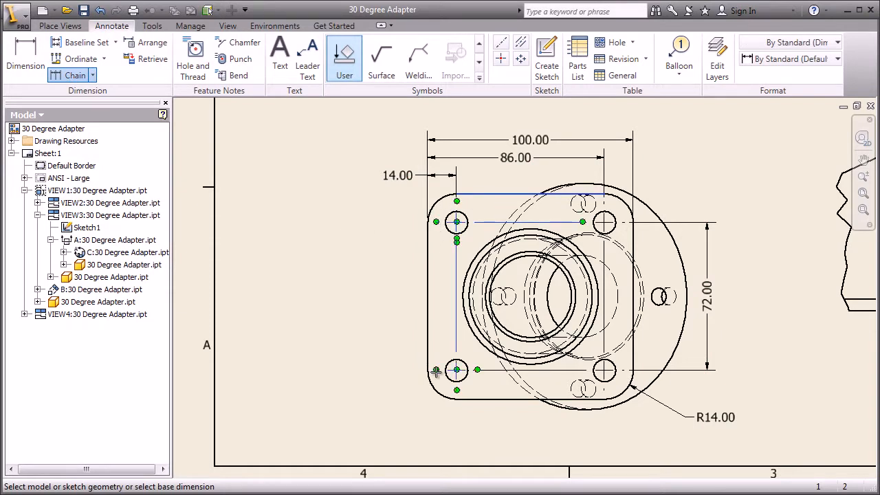
{"action": "right_click", "coordinate": [384, 353]}
{"action": "left_click", "coordinate": [399, 351]}
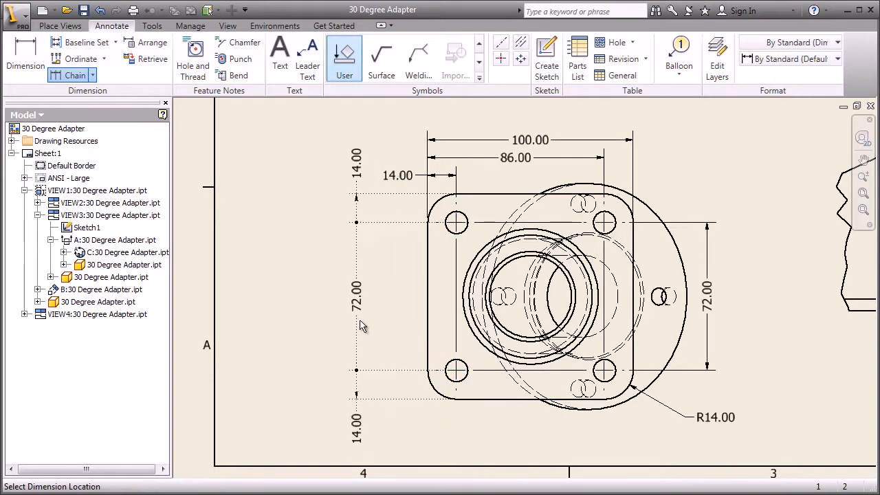
{"action": "left_click", "coordinate": [359, 323]}
{"action": "right_click", "coordinate": [374, 323]}
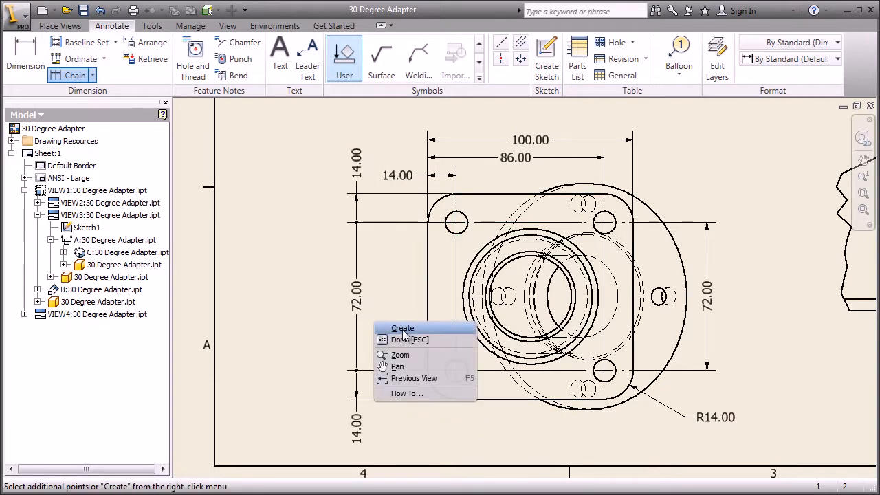
{"action": "left_click", "coordinate": [403, 330]}
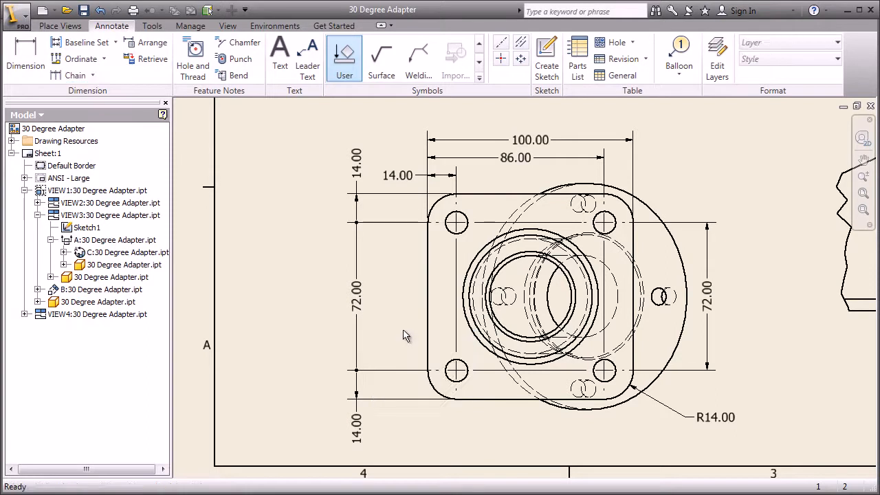
Change the style of the chain's middle hole-spacing dimension to Default - mm [in] (ANSI).
{"action": "left_click", "coordinate": [360, 301]}
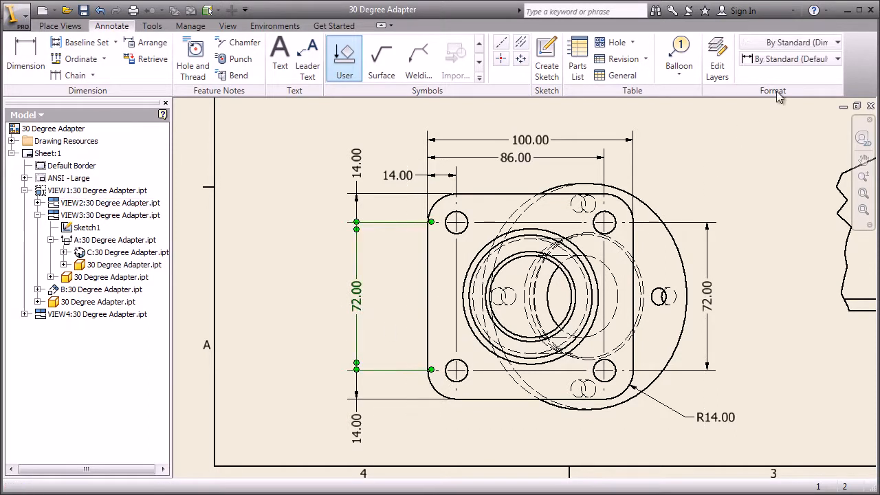
{"action": "left_click", "coordinate": [784, 60]}
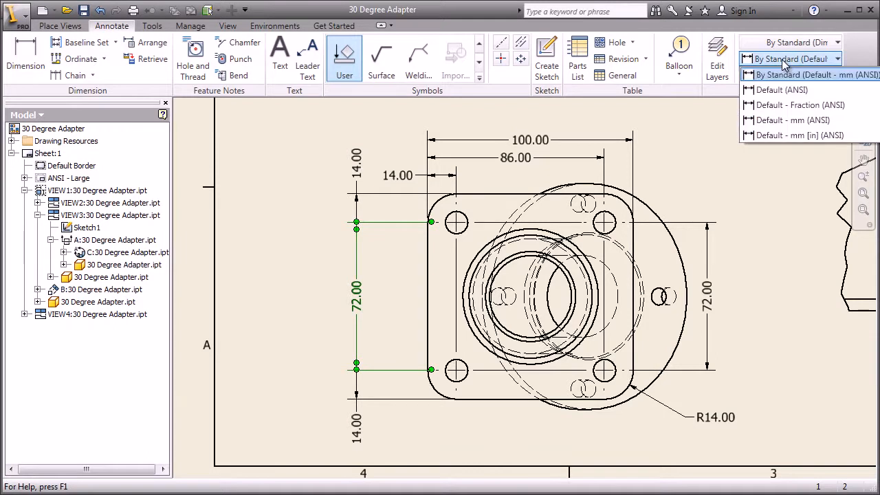
{"action": "left_click", "coordinate": [789, 134]}
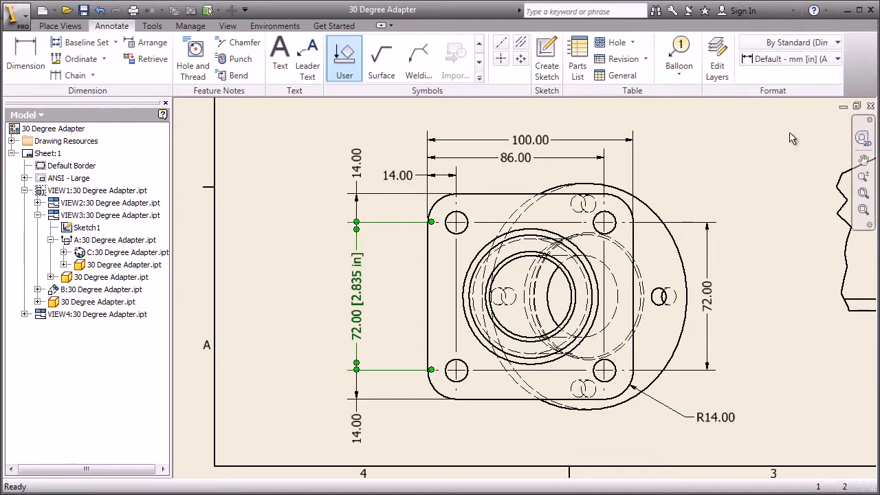
{"action": "left_click", "coordinate": [764, 170]}
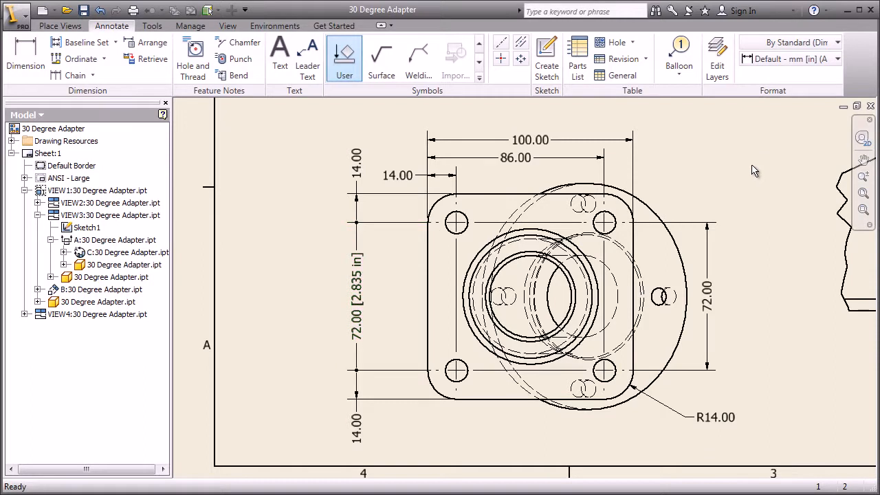
Place a hole and thread note on the round flange's right-hand tapped hole in the auxiliary view.
{"action": "mouse_move", "coordinate": [690, 144]}
{"action": "middle_mouse_down"}
{"action": "mouse_move", "coordinate": [634, 227]}
{"action": "mouse_move", "coordinate": [628, 179]}
{"action": "mouse_move", "coordinate": [636, 460]}
{"action": "mouse_move", "coordinate": [617, 494]}
{"action": "mouse_move", "coordinate": [584, 494]}
{"action": "middle_mouse_up"}
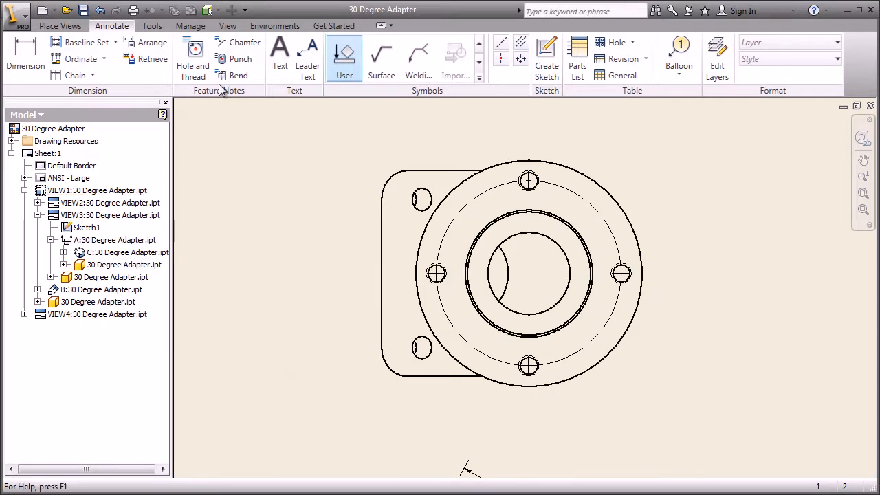
{"action": "left_click", "coordinate": [197, 55]}
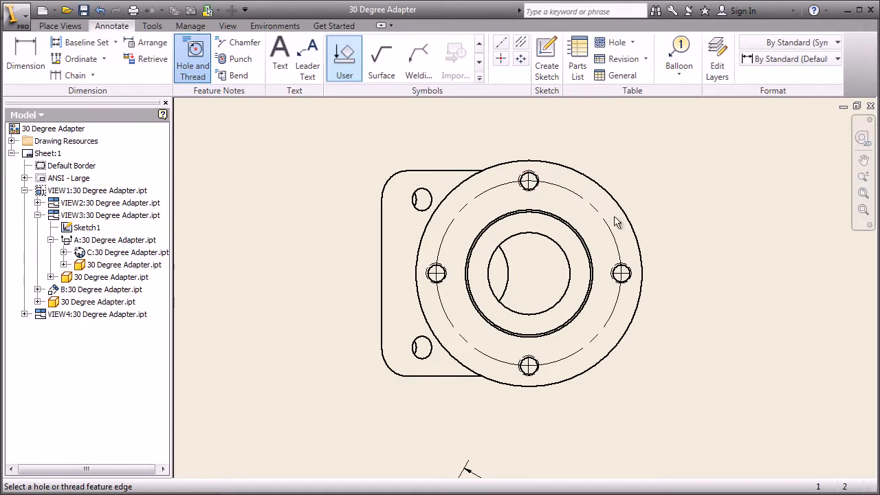
{"action": "left_click", "coordinate": [622, 273]}
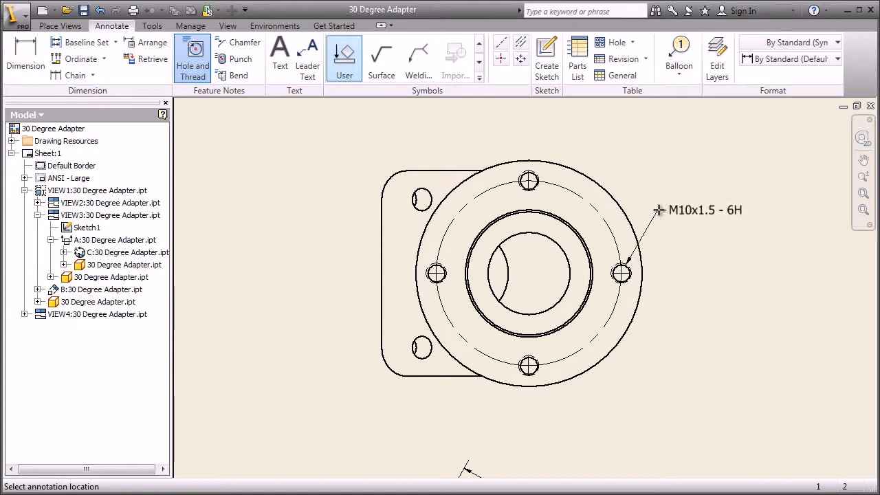
{"action": "left_click", "coordinate": [670, 220]}
{"action": "right_click", "coordinate": [683, 229]}
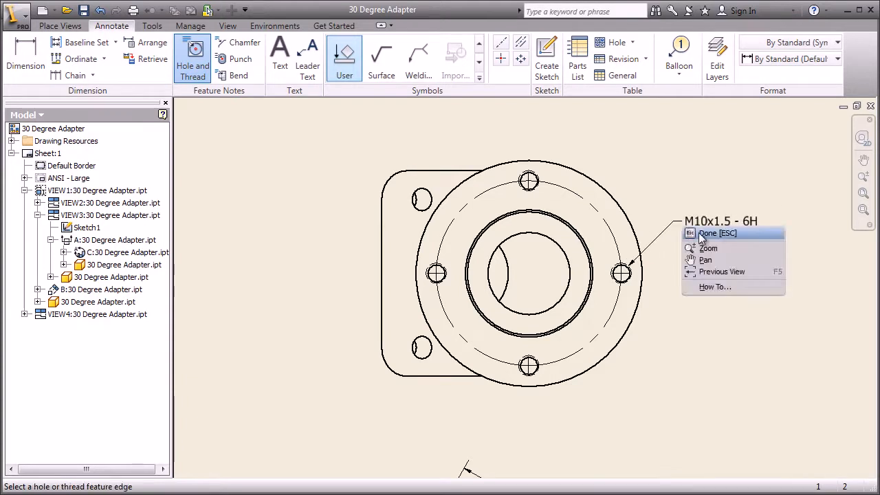
{"action": "left_click", "coordinate": [701, 236]}
Insert the quantity note <QTYNOTE> in front of the thread designation in the tapped hole's note.
{"action": "double_click", "coordinate": [704, 230]}
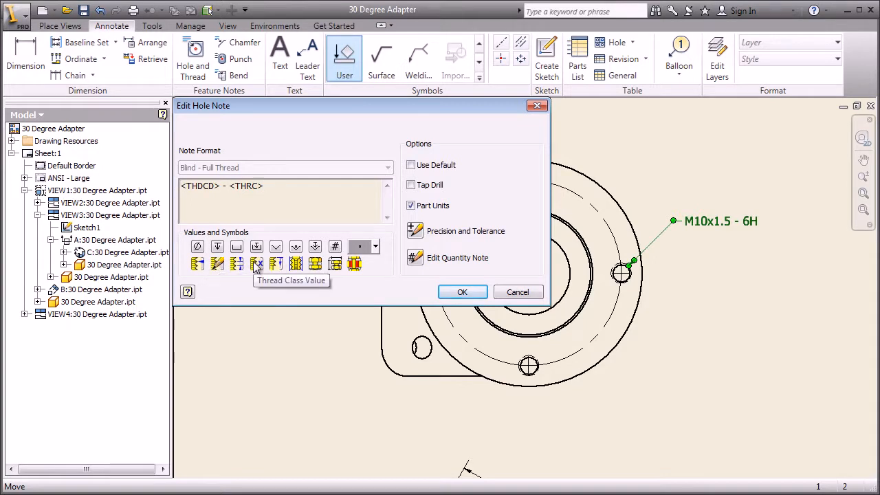
{"action": "left_click", "coordinate": [335, 247]}
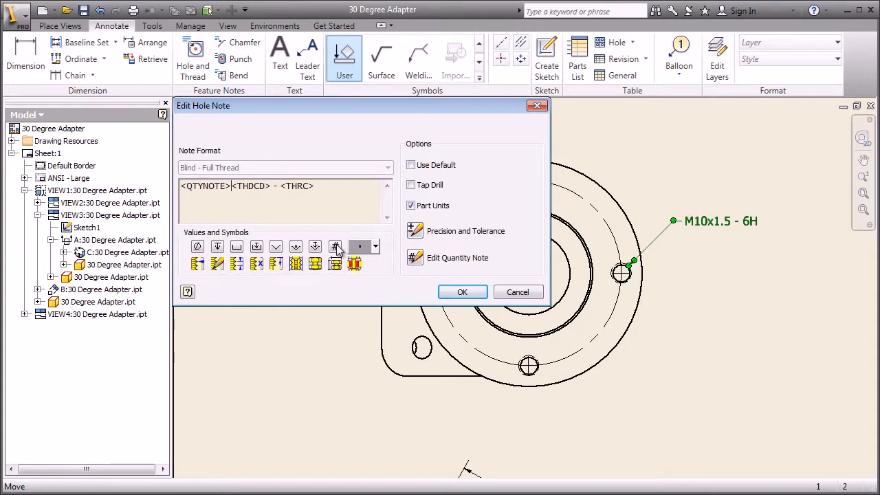
{"action": "left_click", "coordinate": [462, 293]}
{"action": "left_click", "coordinate": [693, 347]}
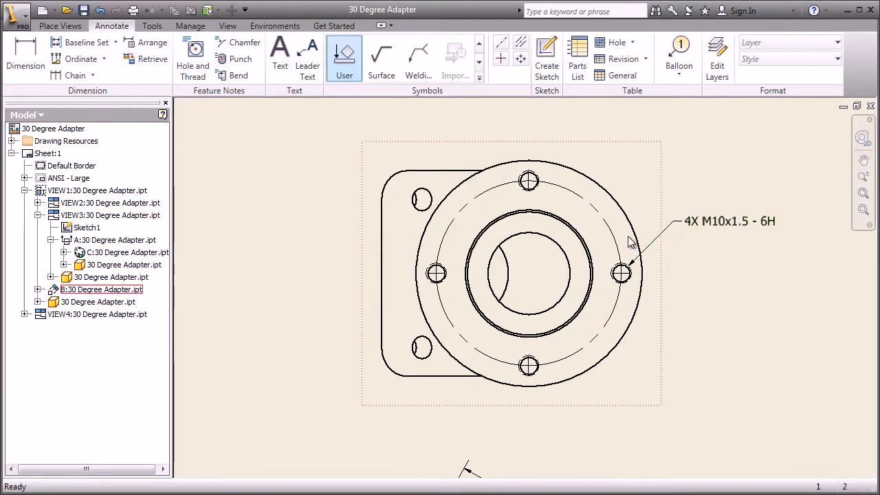
Retrieve only the bolt circle diameter from the tapped hole feature as a model dimension in the auxiliary view.
{"action": "right_click", "coordinate": [597, 156]}
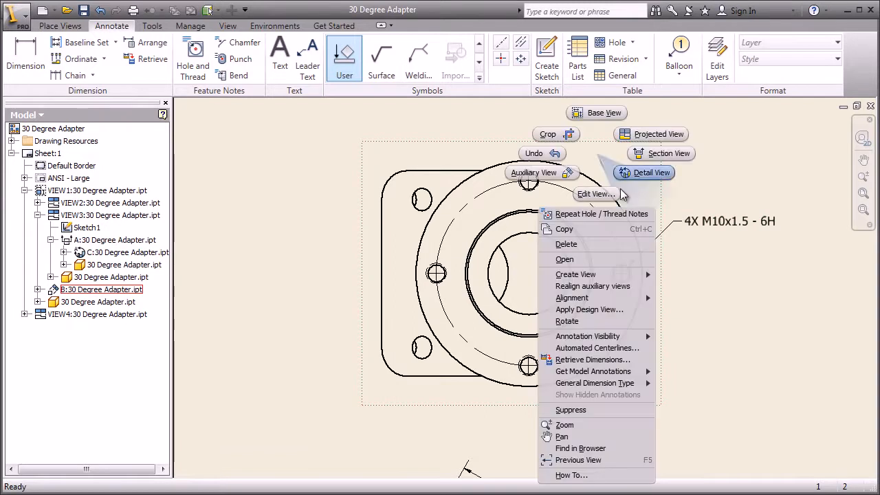
{"action": "left_click", "coordinate": [622, 360]}
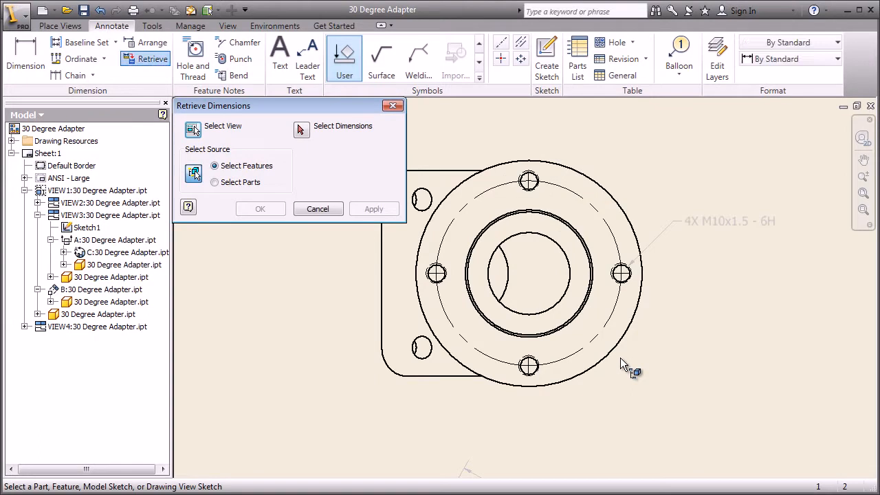
{"action": "left_click", "coordinate": [628, 284]}
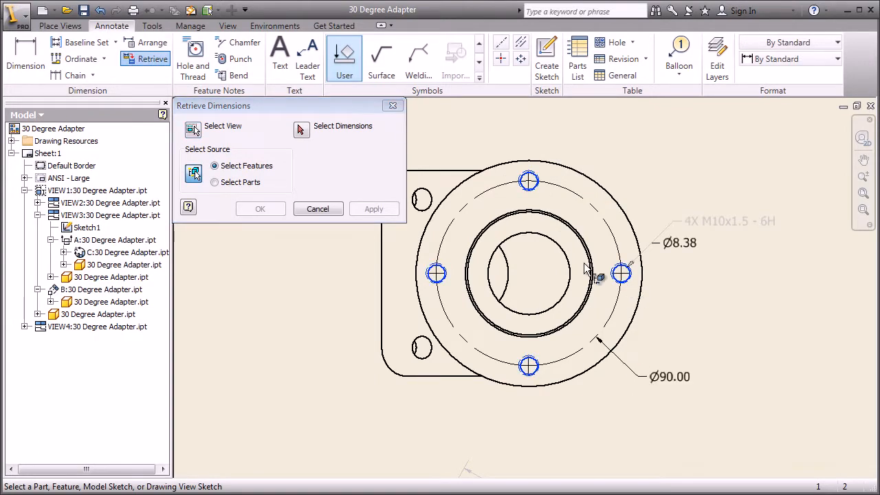
{"action": "left_click", "coordinate": [305, 131]}
{"action": "left_click", "coordinate": [620, 359]}
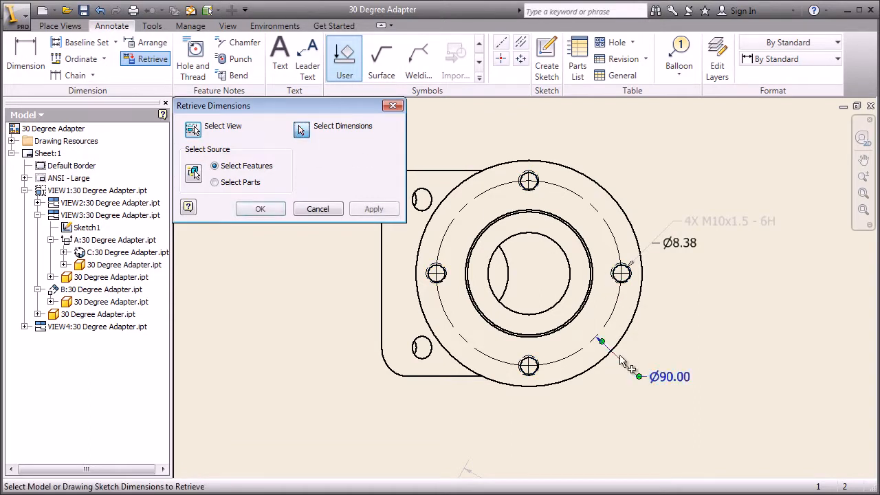
{"action": "left_click", "coordinate": [267, 209]}
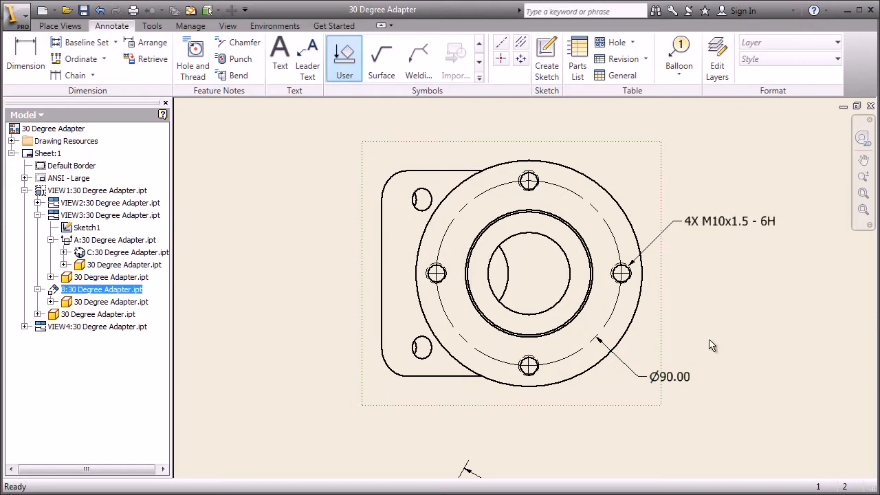
Set the model dimension of the round flange's bolt circle diameter to 85 mm from the drawing.
{"action": "right_click", "coordinate": [604, 348]}
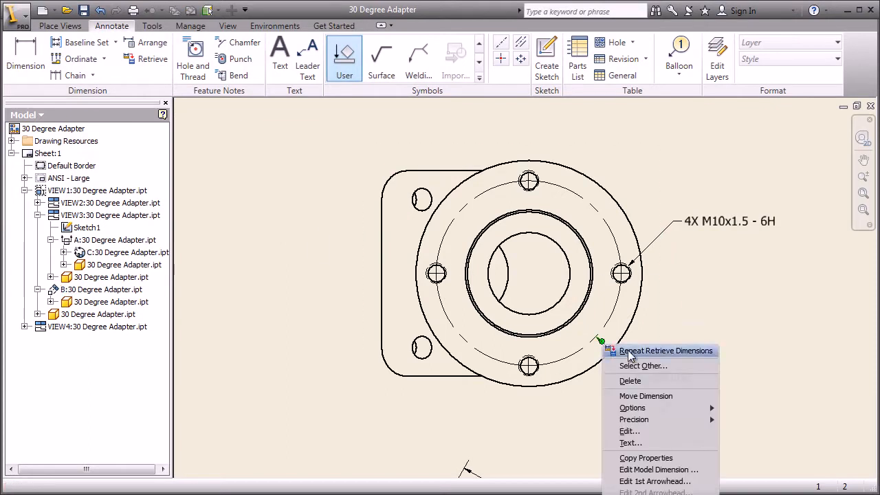
{"action": "left_click", "coordinate": [653, 470]}
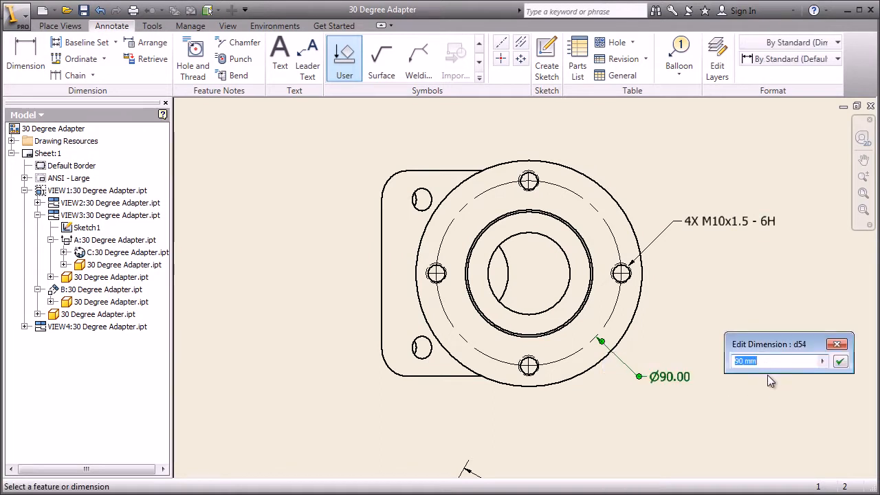
{"action": "type", "text": "85"}
{"action": "left_click", "coordinate": [841, 361]}
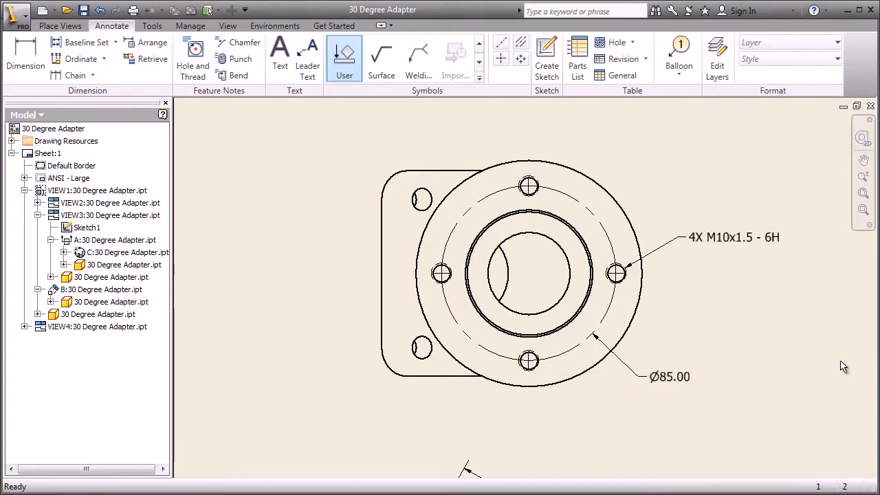
{"action": "key", "text": "Home"}
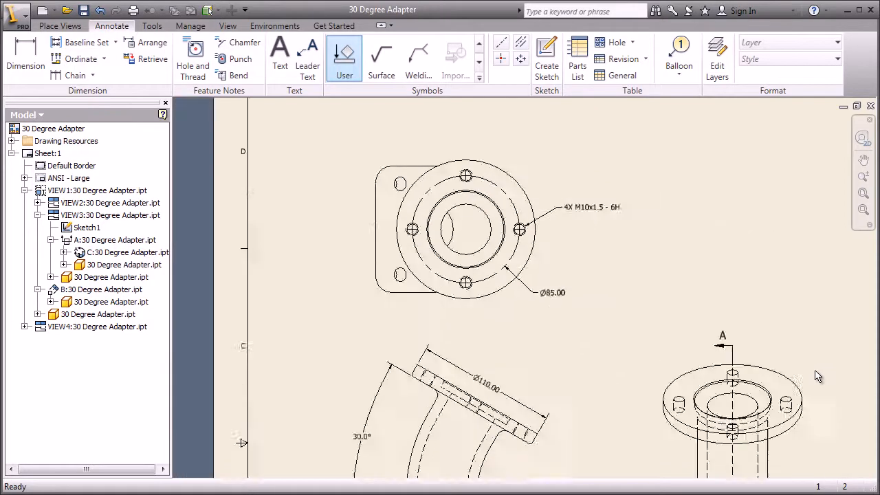